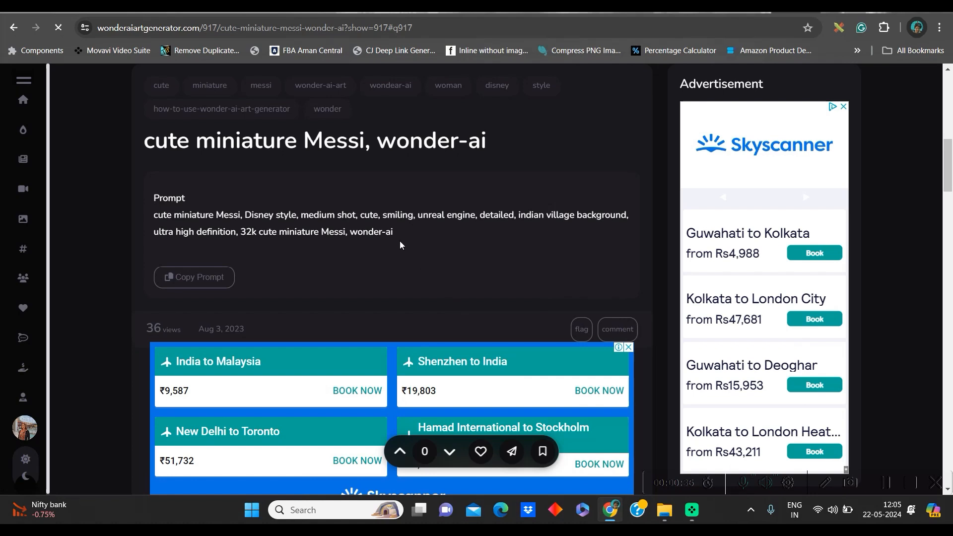
Download the miniature Messi image with the blue-and-red football shirt and copy the post's prompt
{"action": "left_click", "coordinate": [432, 277]}
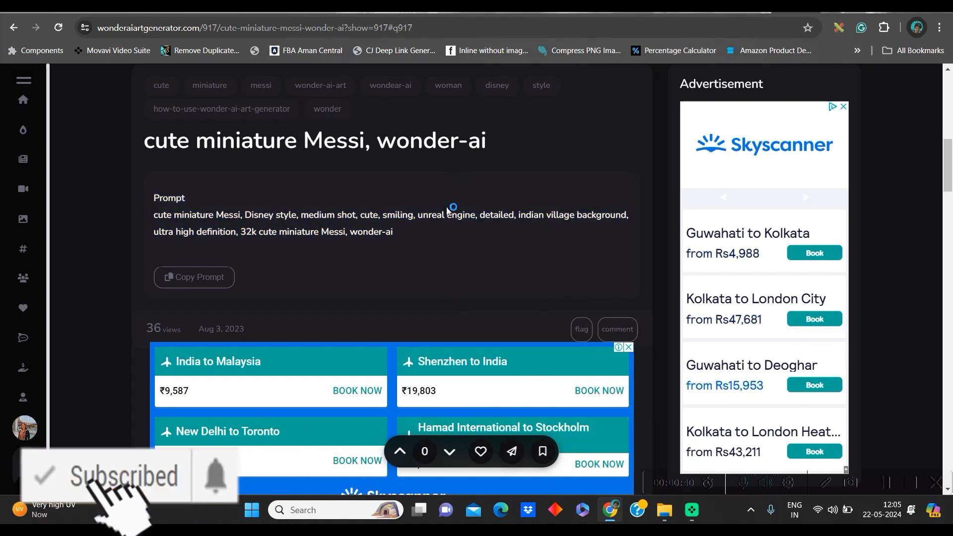
{"action": "scroll", "coordinate": [404, 195], "scroll_direction": "down", "scroll_amount": 7}
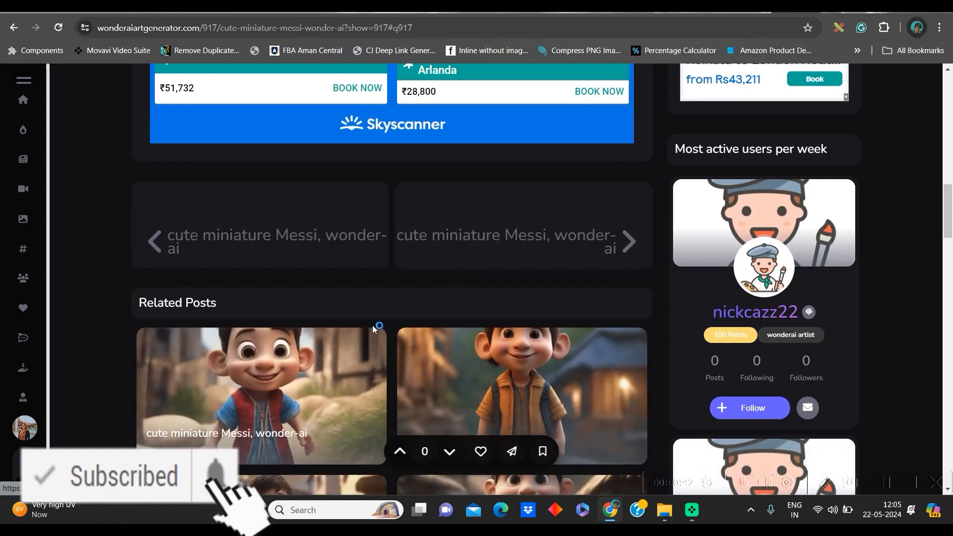
{"action": "scroll", "coordinate": [373, 328], "scroll_direction": "down", "scroll_amount": 4}
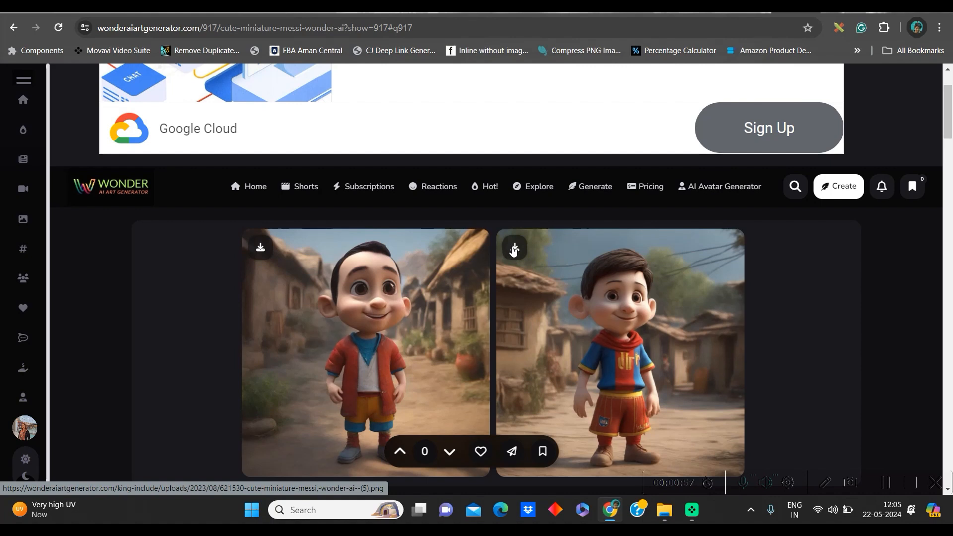
{"action": "left_click", "coordinate": [514, 247]}
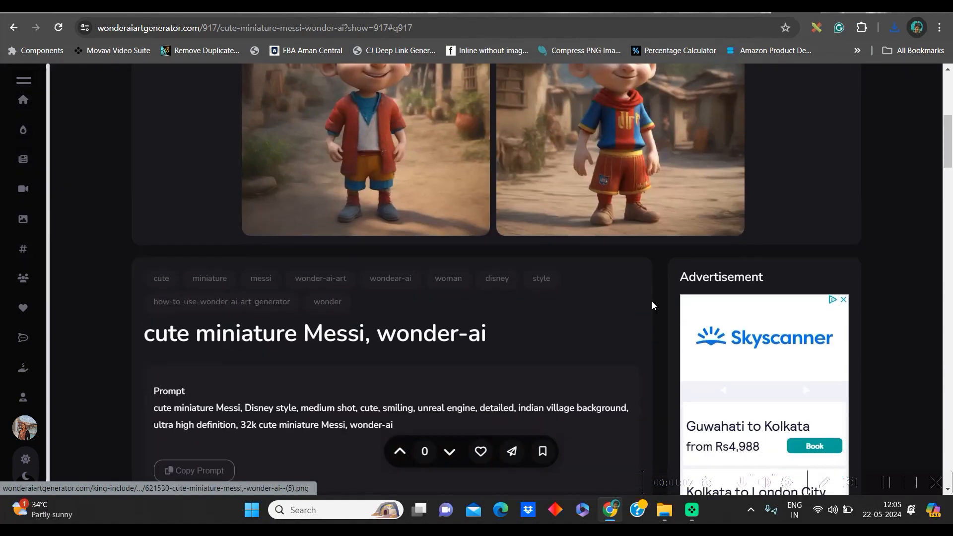
{"action": "scroll", "coordinate": [651, 304], "scroll_direction": "down", "scroll_amount": 5}
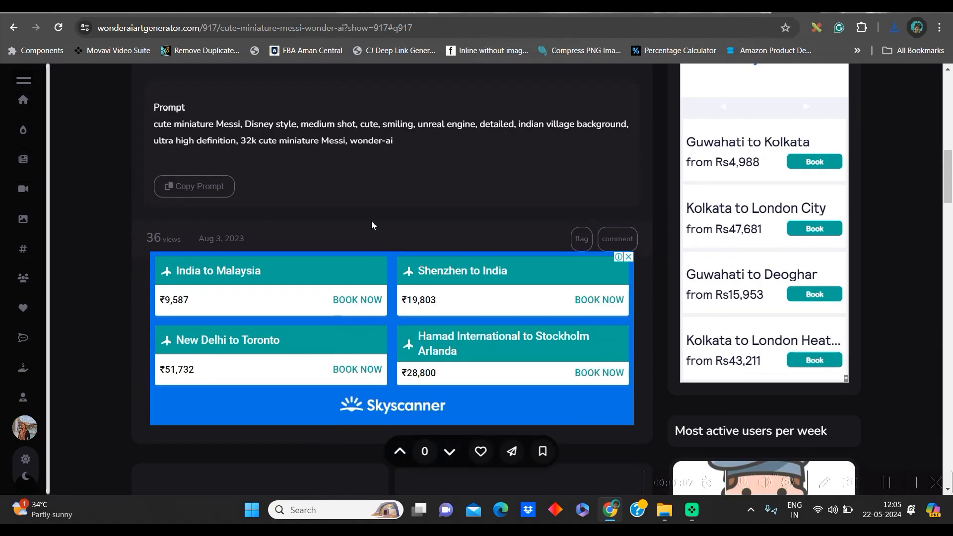
{"action": "left_click", "coordinate": [199, 190]}
Search the Wonder AI Art Generator site for Maradona
{"action": "scroll", "coordinate": [620, 214], "scroll_direction": "up", "scroll_amount": 10}
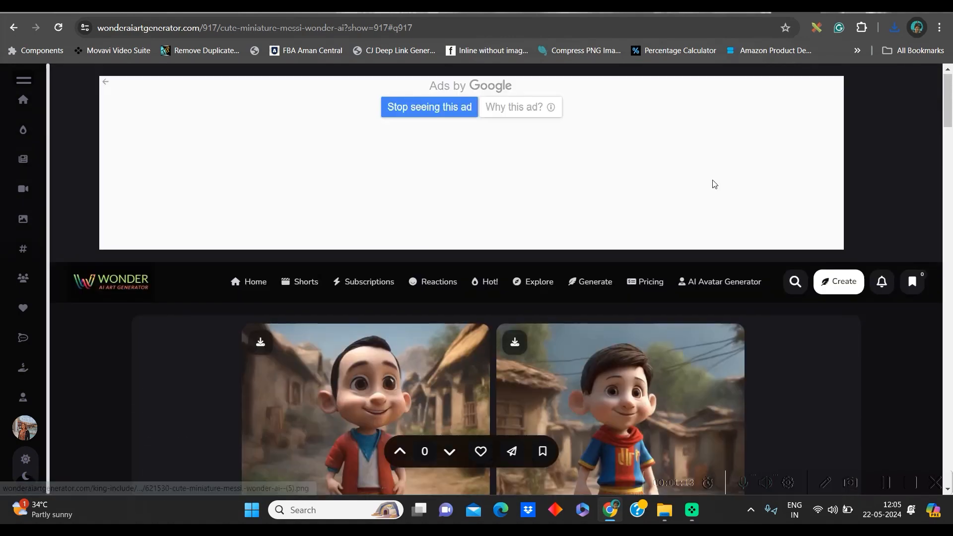
{"action": "left_click", "coordinate": [795, 282]}
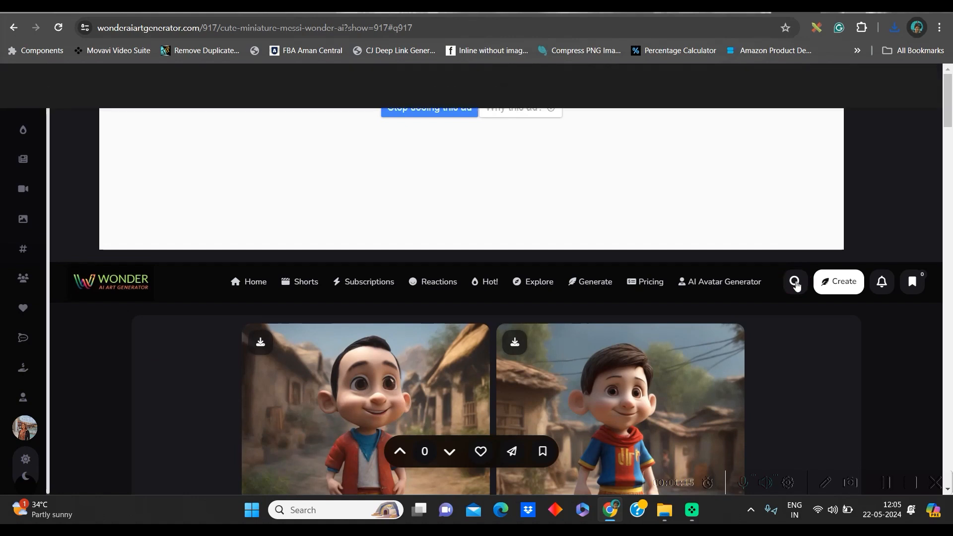
{"action": "type", "text": "Maradona"}
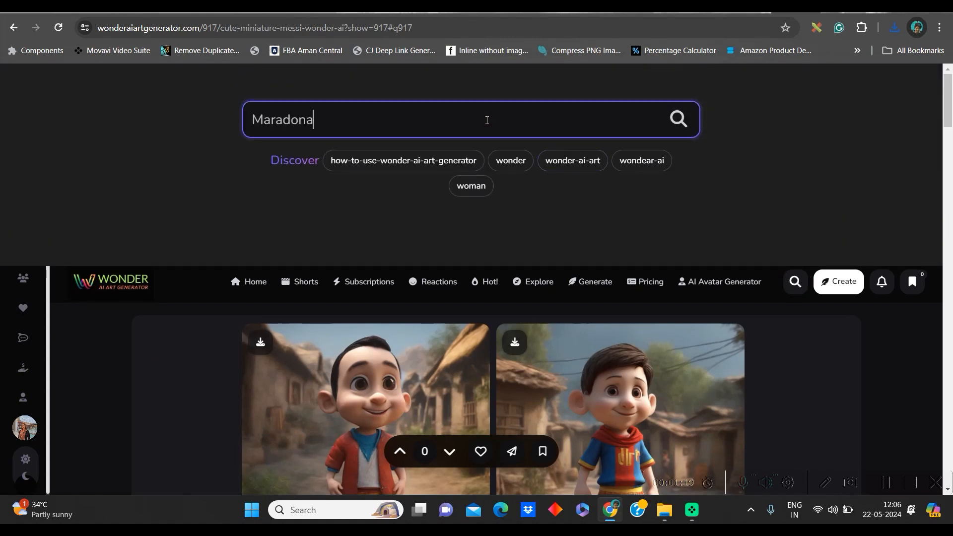
{"action": "left_click", "coordinate": [677, 119]}
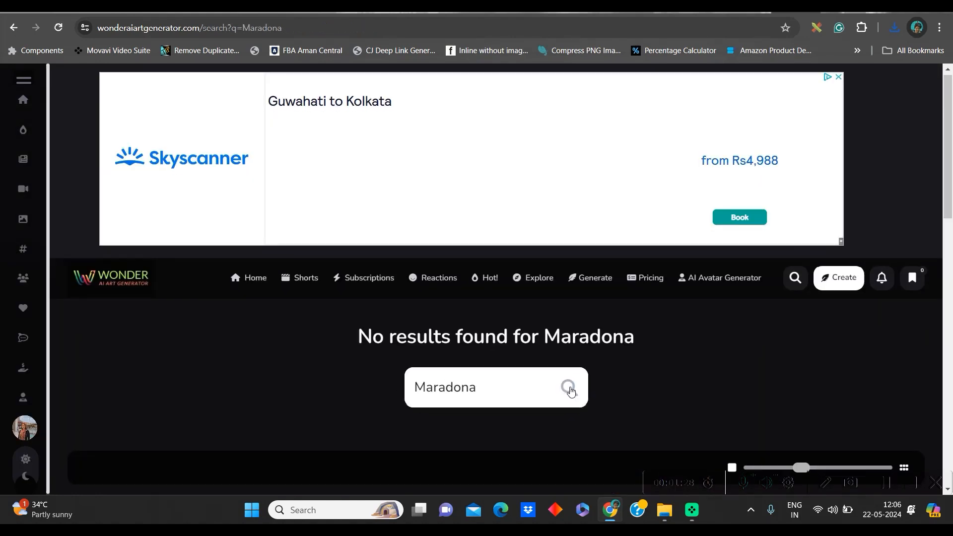
{"action": "scroll", "coordinate": [556, 393], "scroll_direction": "down", "scroll_amount": 2}
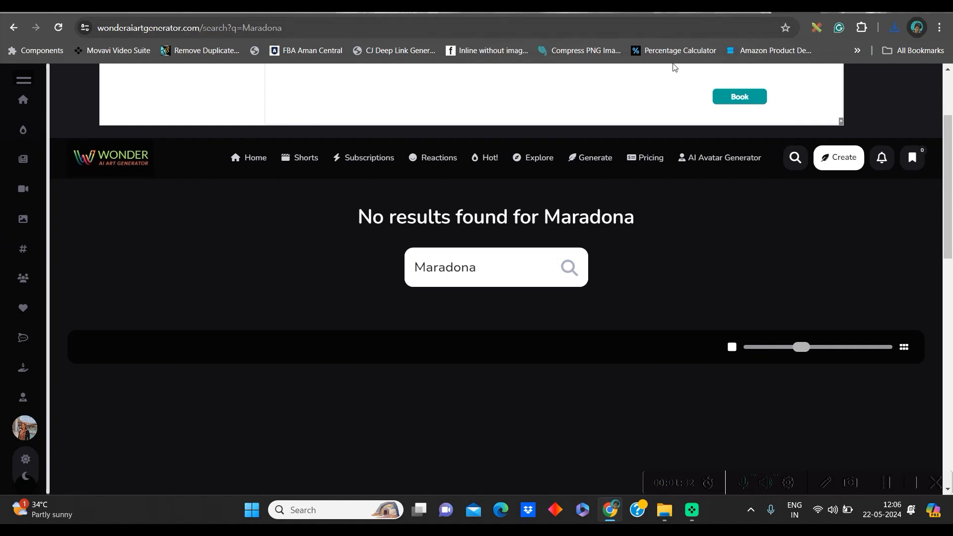
Switch to Leonardo.Ai's Image Generation page and replace the existing prompt with the copied miniature Messi prompt
{"action": "left_click", "coordinate": [612, 14]}
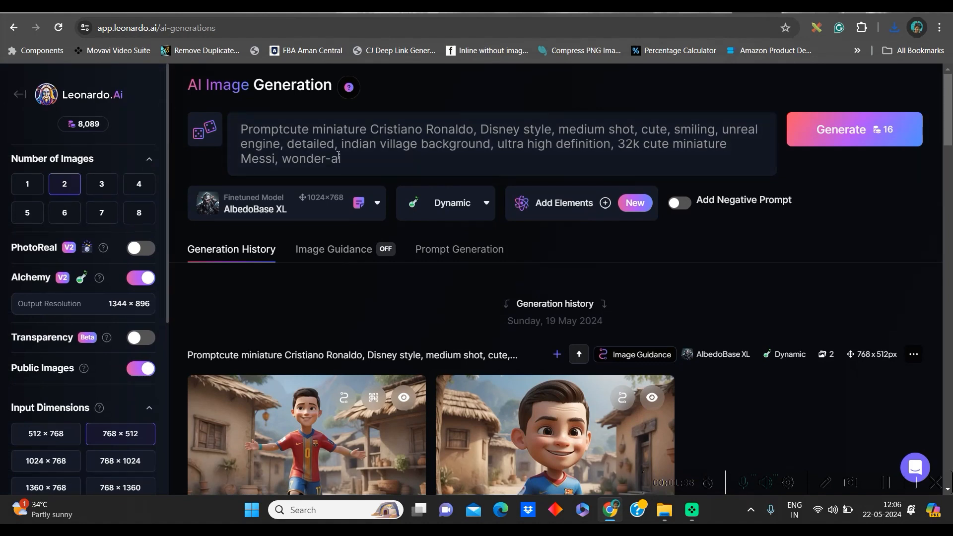
{"action": "left_click", "coordinate": [359, 160]}
{"action": "left_click_drag", "start_coordinate": [347, 160], "coordinate": [255, 143]}
{"action": "left_click", "coordinate": [83, 100]}
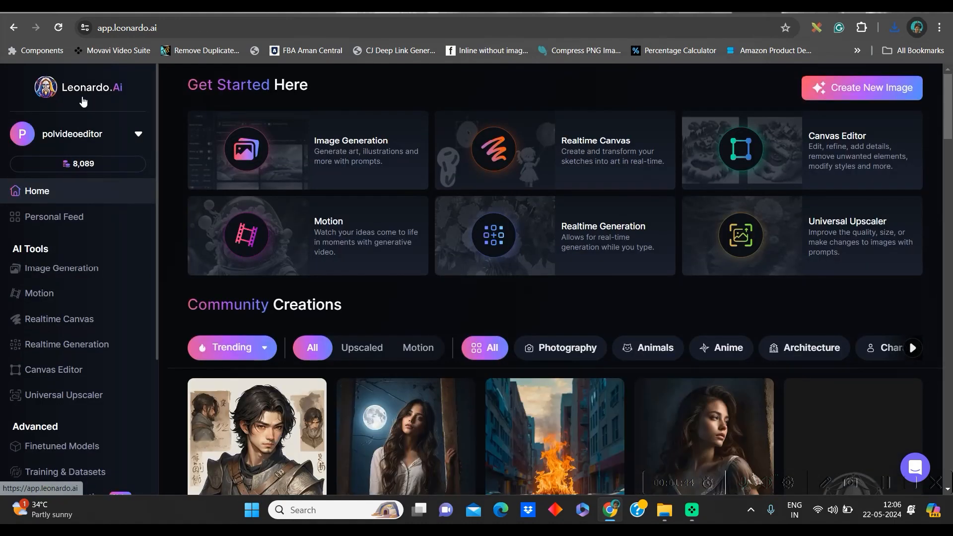
{"action": "left_click", "coordinate": [68, 276]}
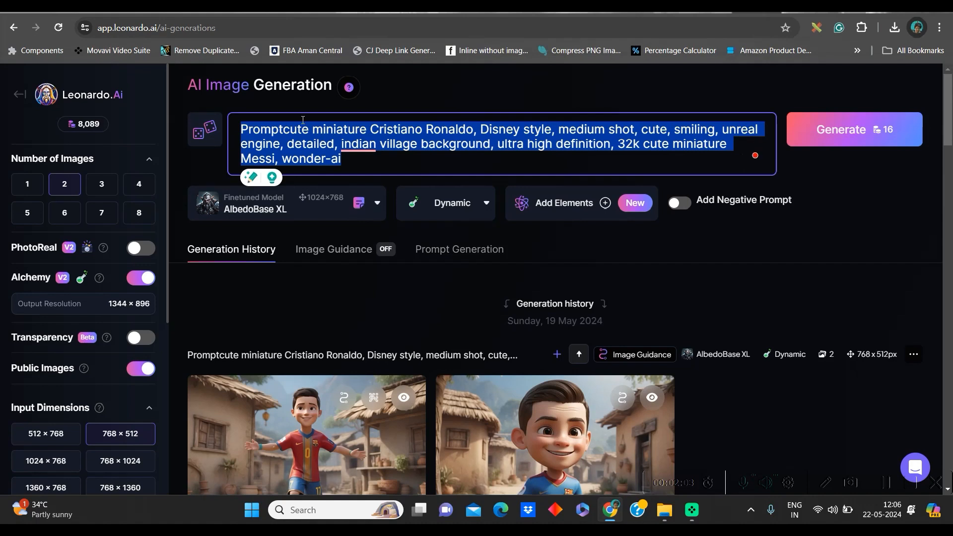
{"action": "key", "text": "ctrl+v"}
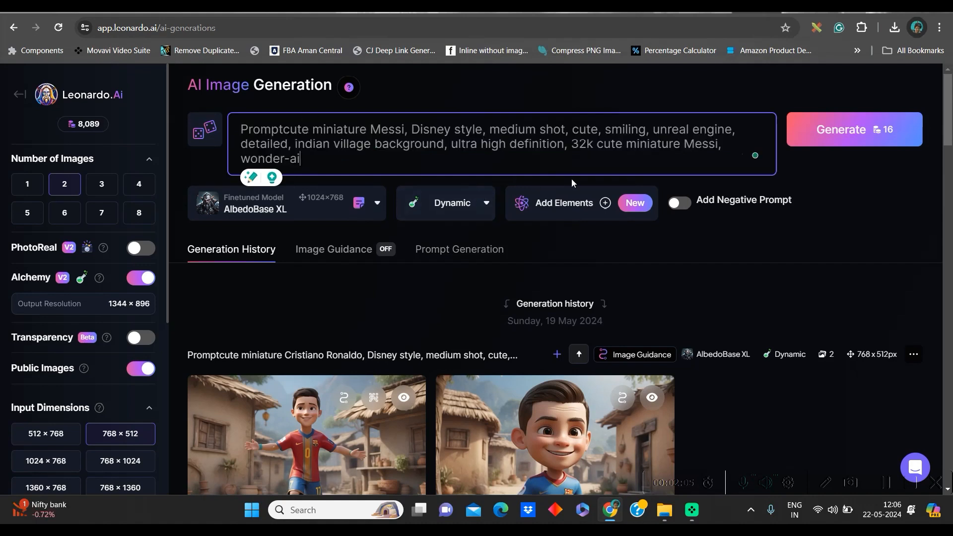
Replace the first Messi in the prompt with Maradona
{"action": "left_click", "coordinate": [404, 129]}
{"action": "key", "text": "BackSpace"}
{"action": "key", "text": "BackSpace"}
{"action": "key", "text": "BackSpace"}
{"action": "key", "text": "BackSpace"}
{"action": "key", "text": "BackSpace"}
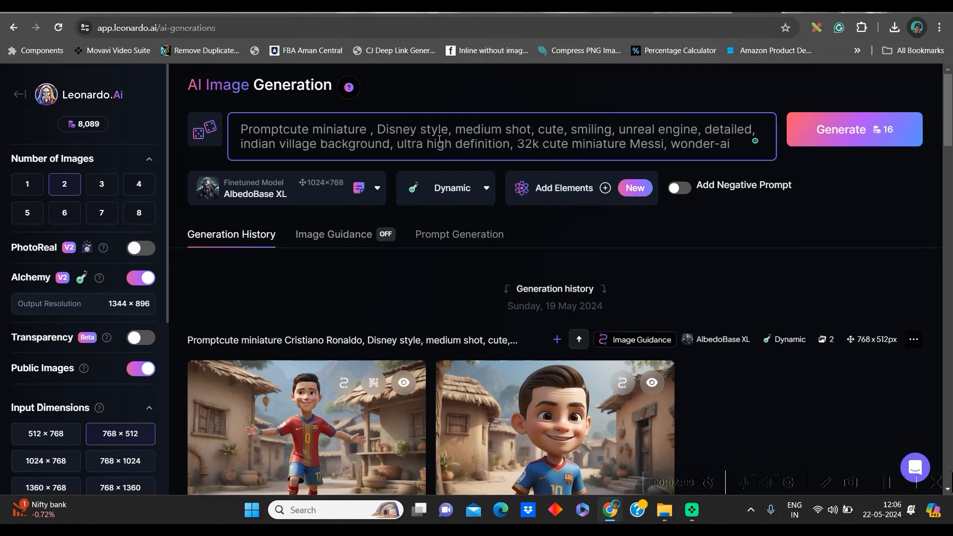
{"action": "type", "text": "Maradona"}
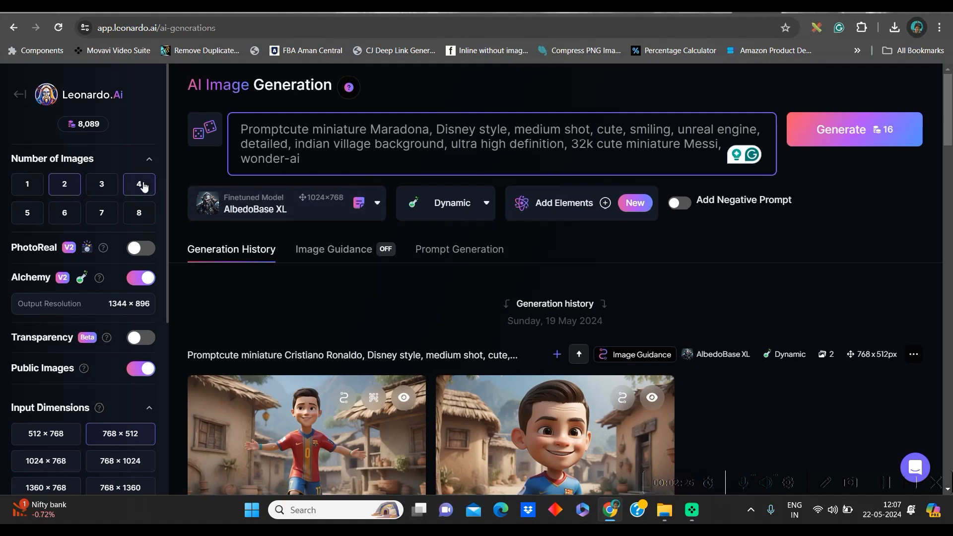
Choose AlbedoBase XL as the finetuned model and set the image aspect ratio to 16:9
{"action": "left_click", "coordinate": [378, 205]}
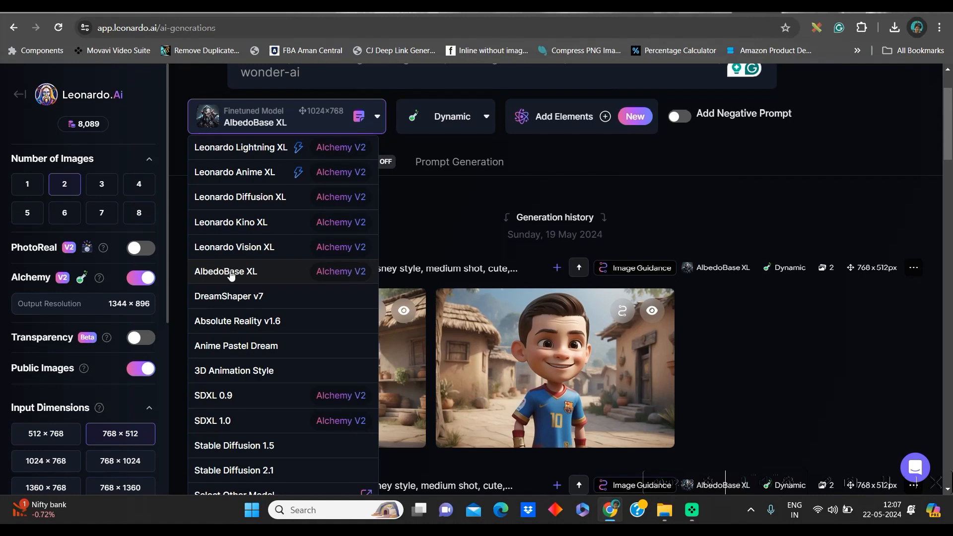
{"action": "left_click", "coordinate": [302, 267]}
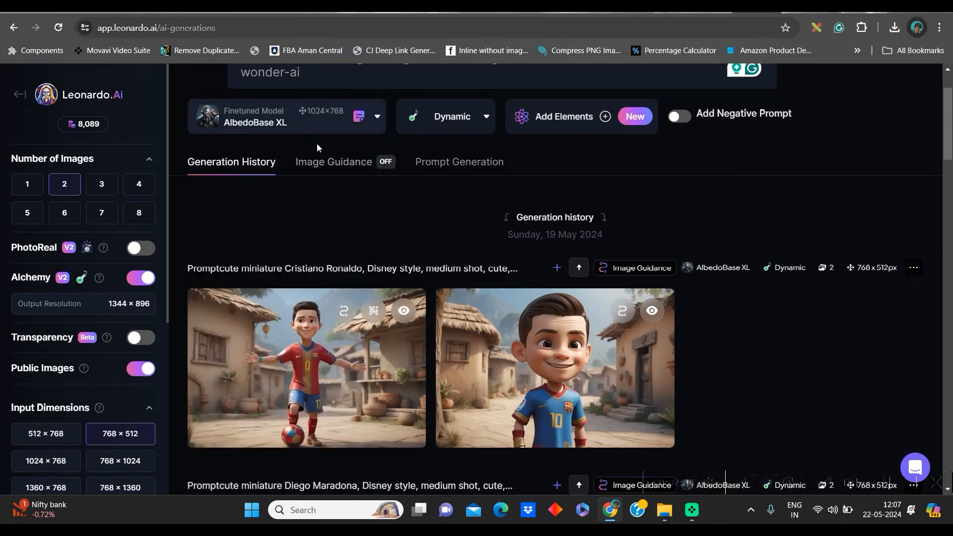
{"action": "scroll", "coordinate": [111, 318], "scroll_direction": "down", "scroll_amount": 4}
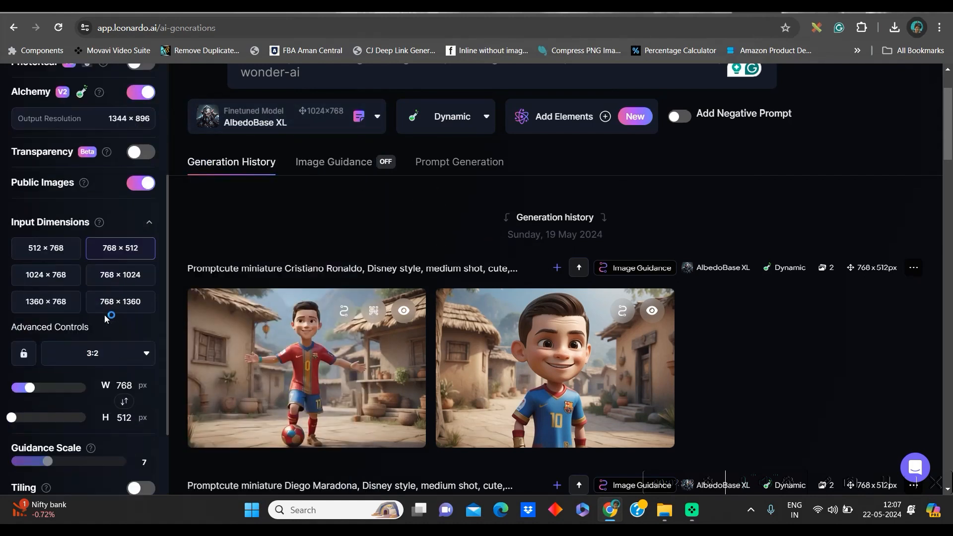
{"action": "left_click", "coordinate": [136, 363]}
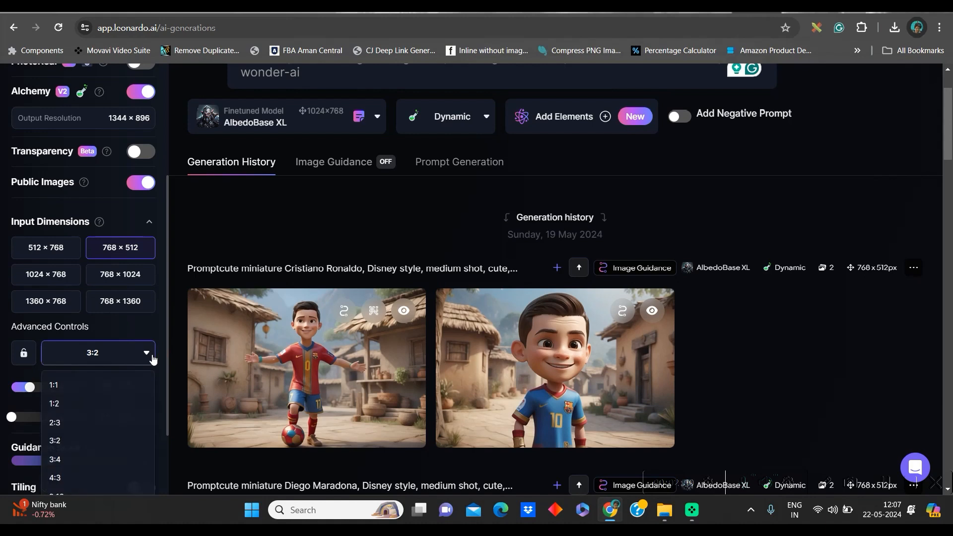
{"action": "scroll", "coordinate": [90, 396], "scroll_direction": "down", "scroll_amount": 2}
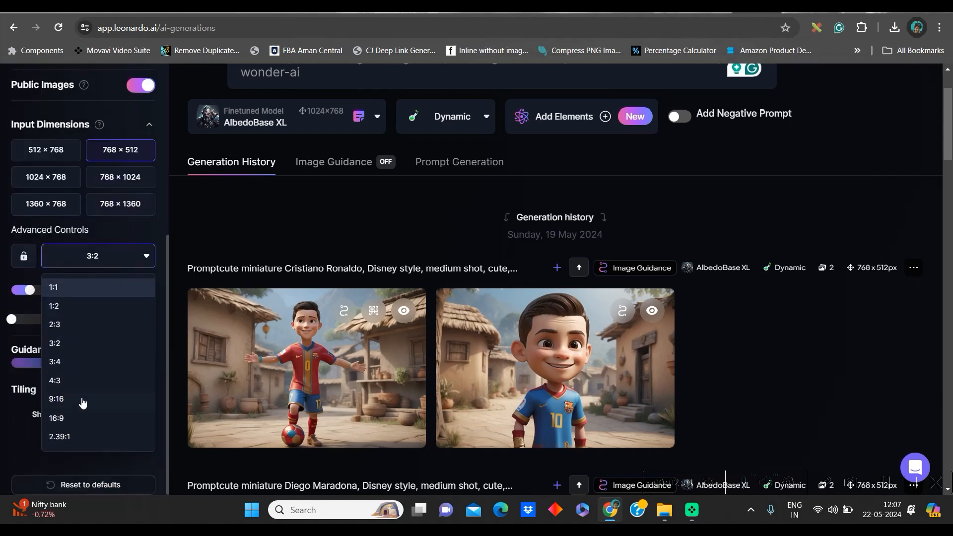
{"action": "left_click", "coordinate": [64, 420]}
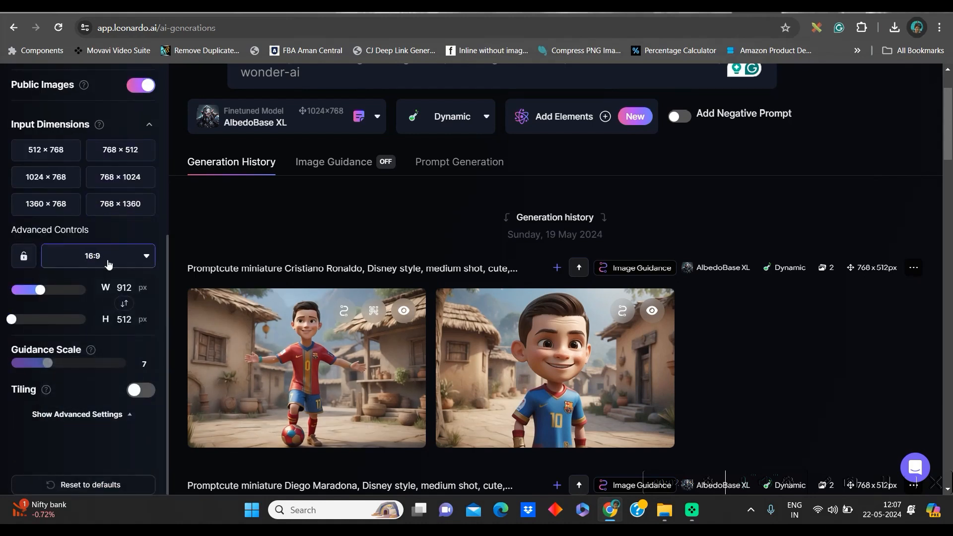
{"action": "scroll", "coordinate": [795, 218], "scroll_direction": "up", "scroll_amount": 2}
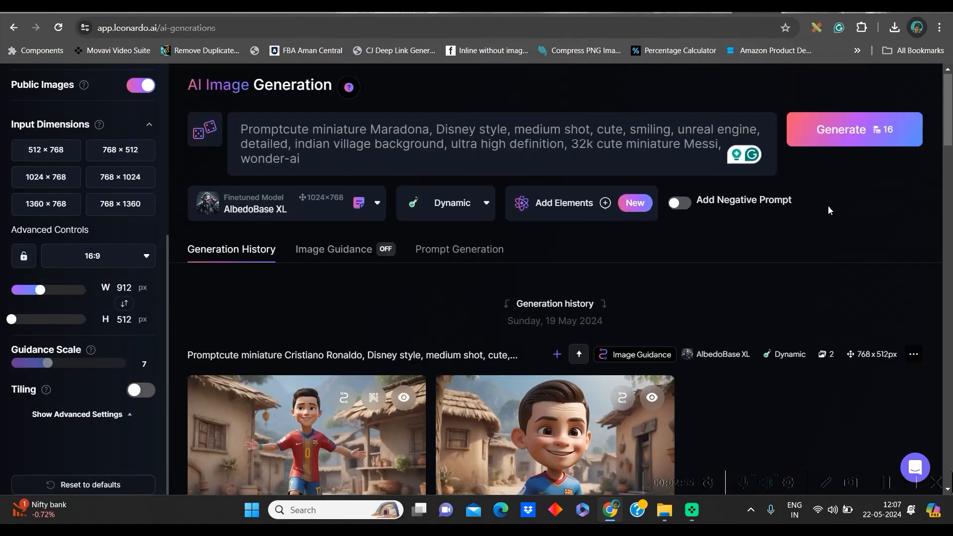
Generate the Maradona images and look through the earlier Ronaldo and Maradona generations in the history
{"action": "left_click", "coordinate": [880, 130]}
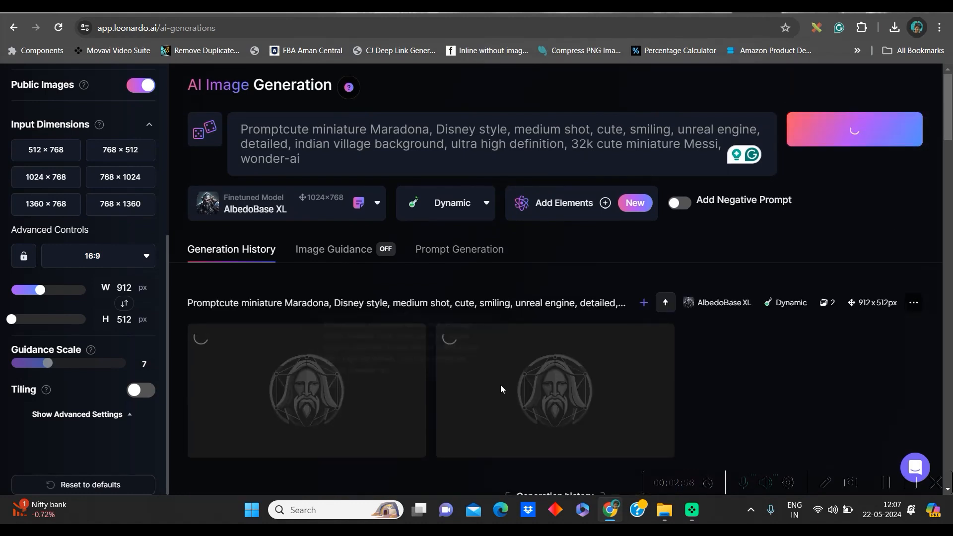
{"action": "scroll", "coordinate": [495, 372], "scroll_direction": "down", "scroll_amount": 3}
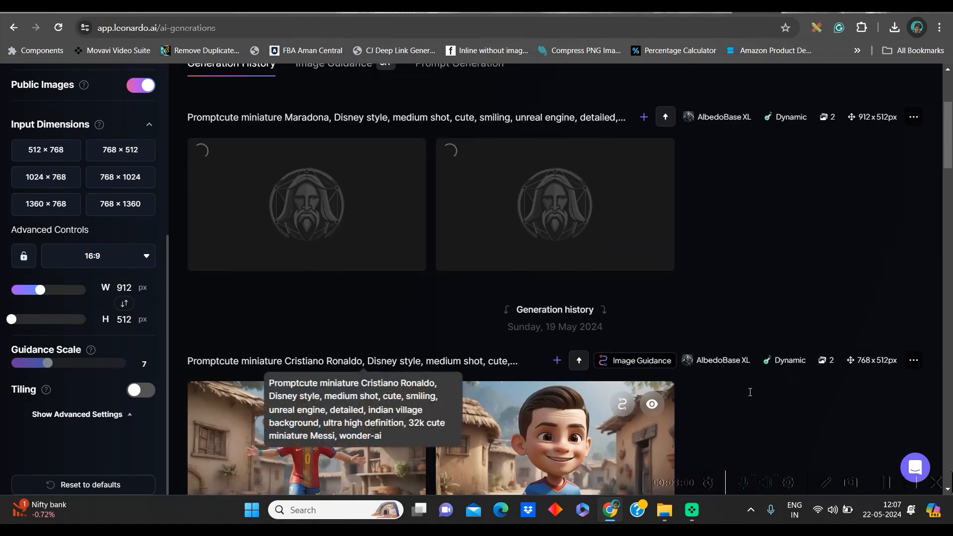
{"action": "scroll", "coordinate": [744, 385], "scroll_direction": "down", "scroll_amount": 2}
{"action": "scroll", "coordinate": [328, 208], "scroll_direction": "down", "scroll_amount": 5}
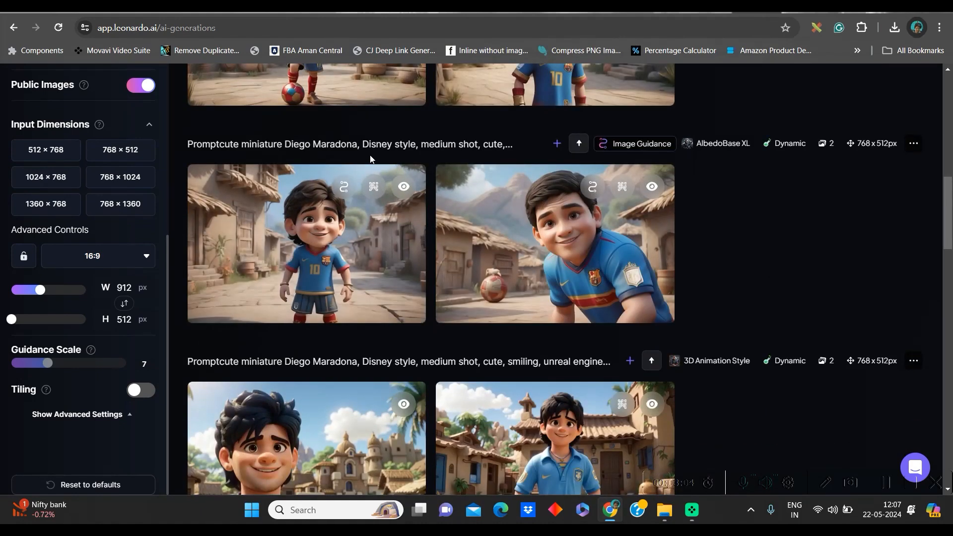
{"action": "scroll", "coordinate": [613, 226], "scroll_direction": "up", "scroll_amount": 2}
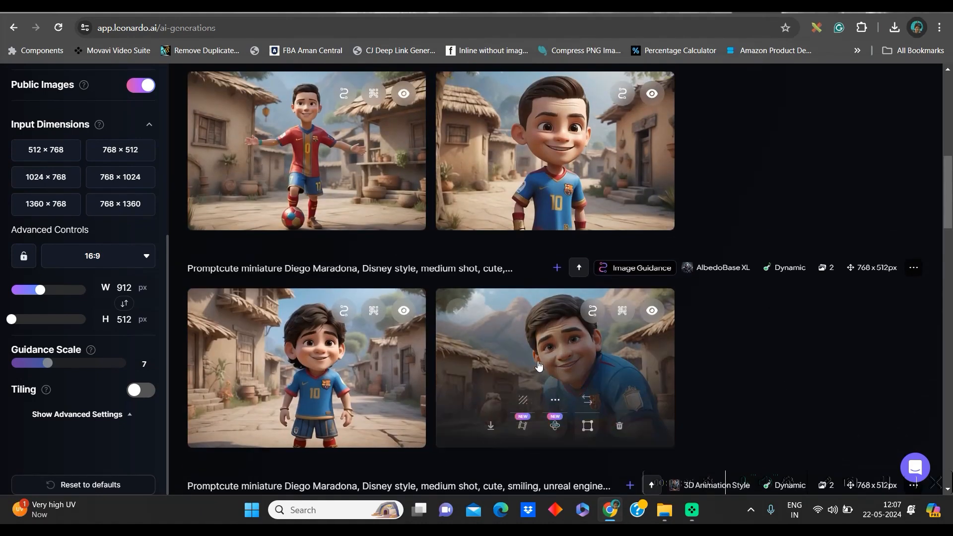
{"action": "scroll", "coordinate": [538, 362], "scroll_direction": "down", "scroll_amount": 2}
{"action": "scroll", "coordinate": [336, 228], "scroll_direction": "up", "scroll_amount": 8}
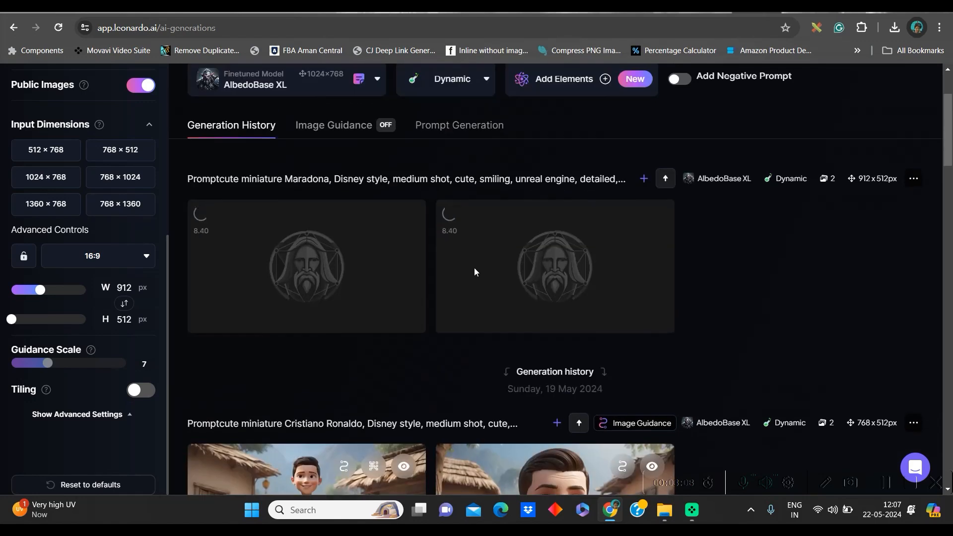
{"action": "scroll", "coordinate": [475, 269], "scroll_direction": "down", "scroll_amount": 6}
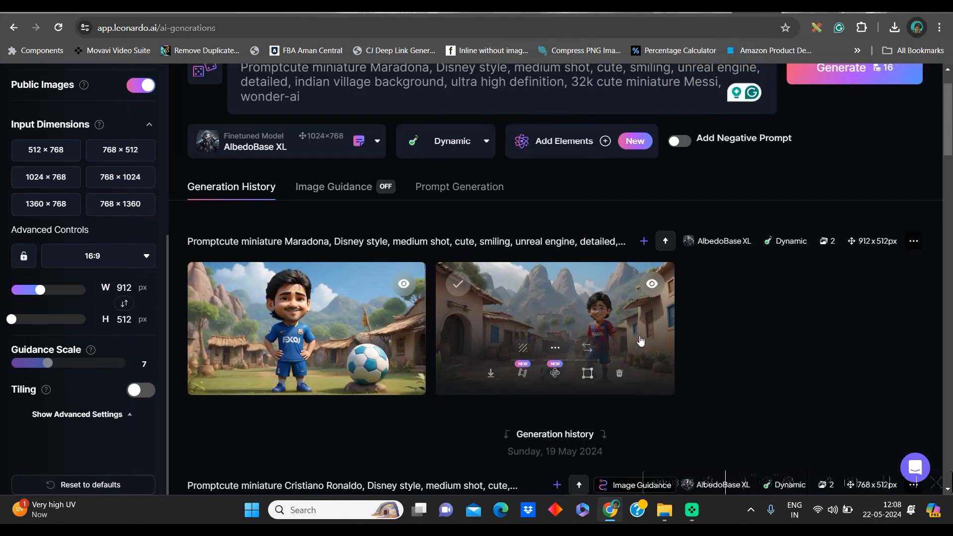
Upscale the second new Maradona image with Alchemy Smooth Upscale and download it
{"action": "left_click", "coordinate": [640, 342]}
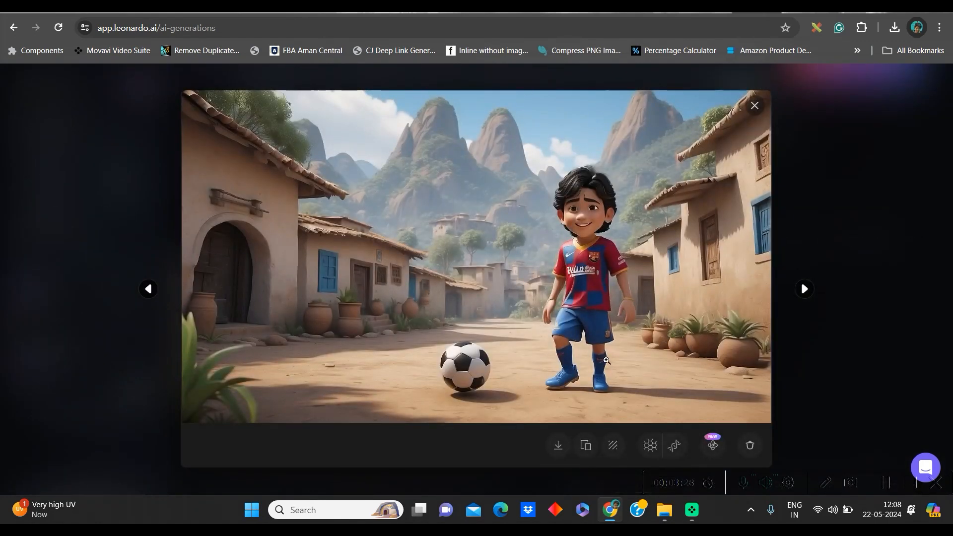
{"action": "left_click", "coordinate": [653, 450]}
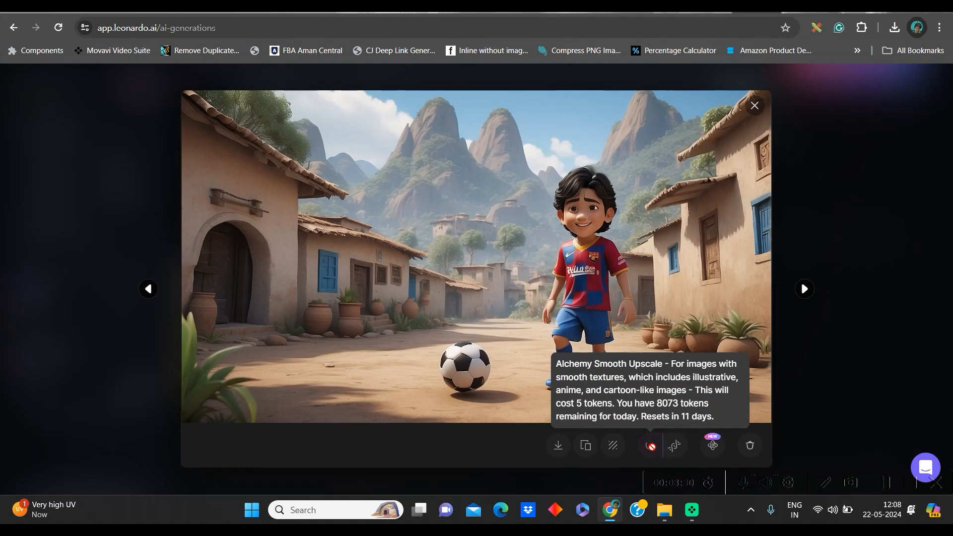
{"action": "left_click", "coordinate": [558, 446]}
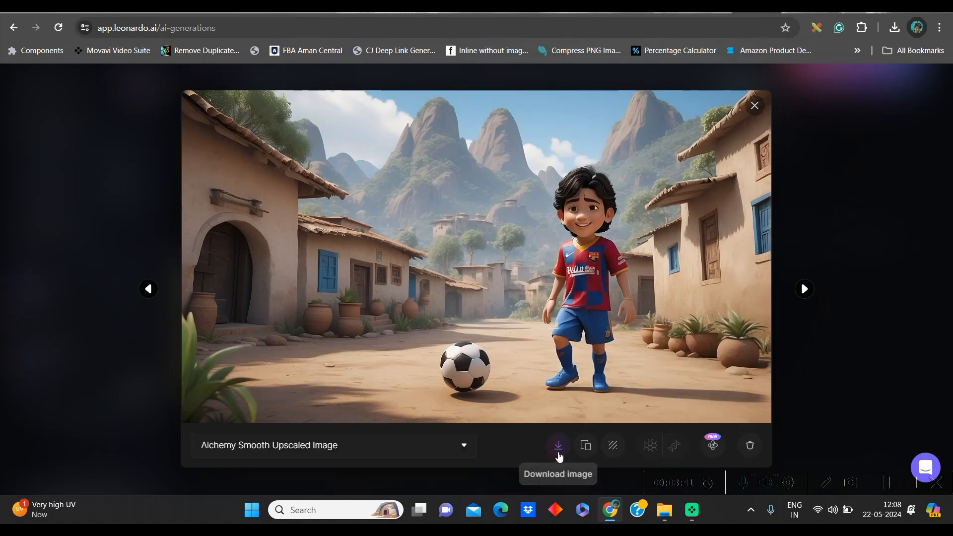
{"action": "left_click", "coordinate": [756, 106]}
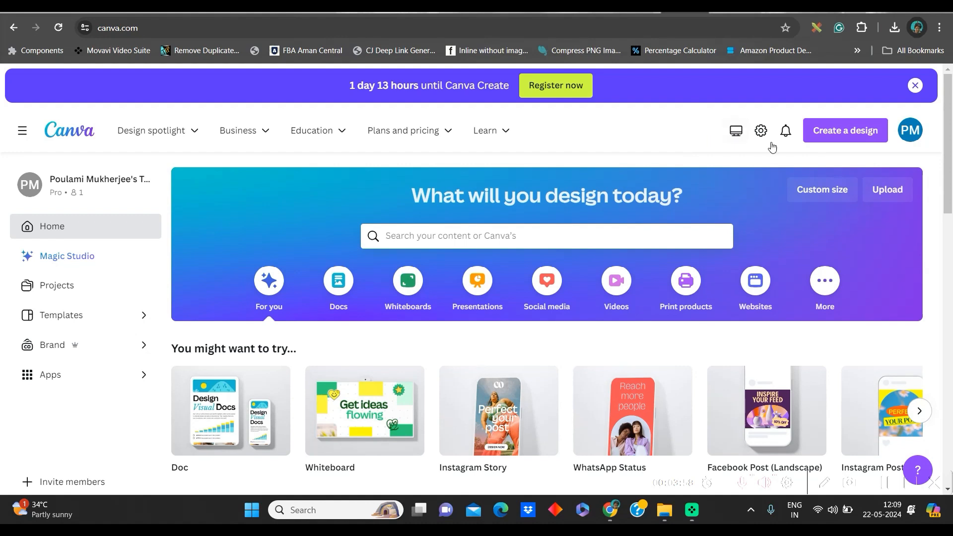
Create a blank 1920 × 1080 px Video design from the video formats
{"action": "left_click", "coordinate": [842, 133]}
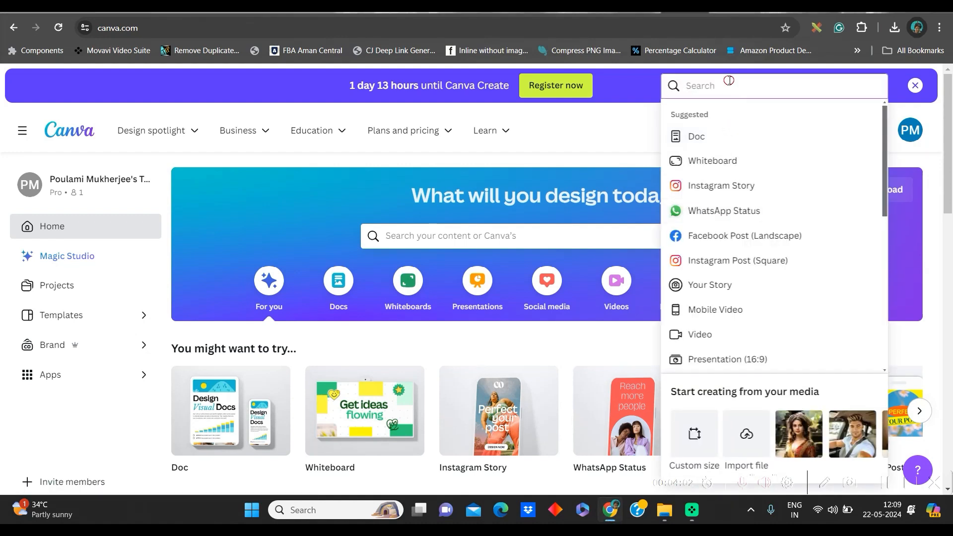
{"action": "type", "text": "YouTube Video"}
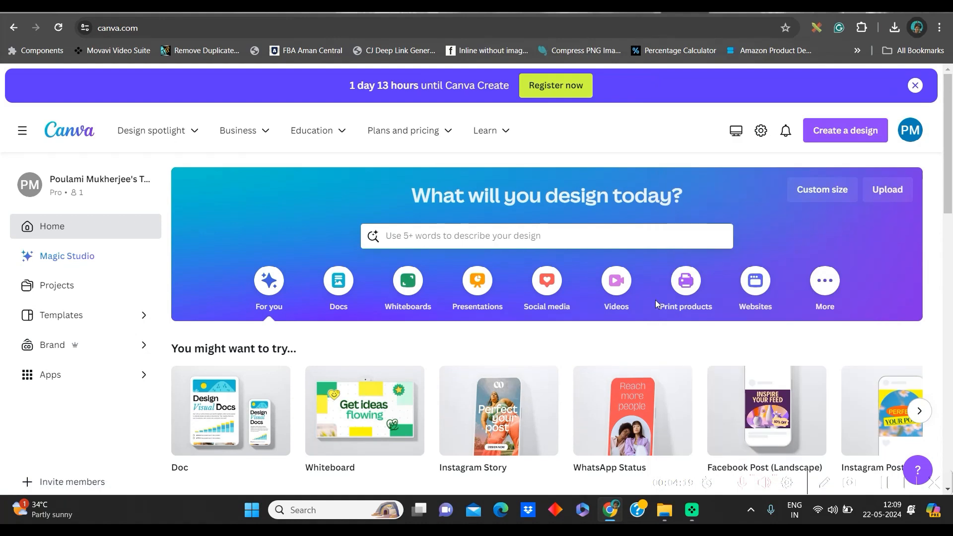
{"action": "left_click", "coordinate": [623, 290]}
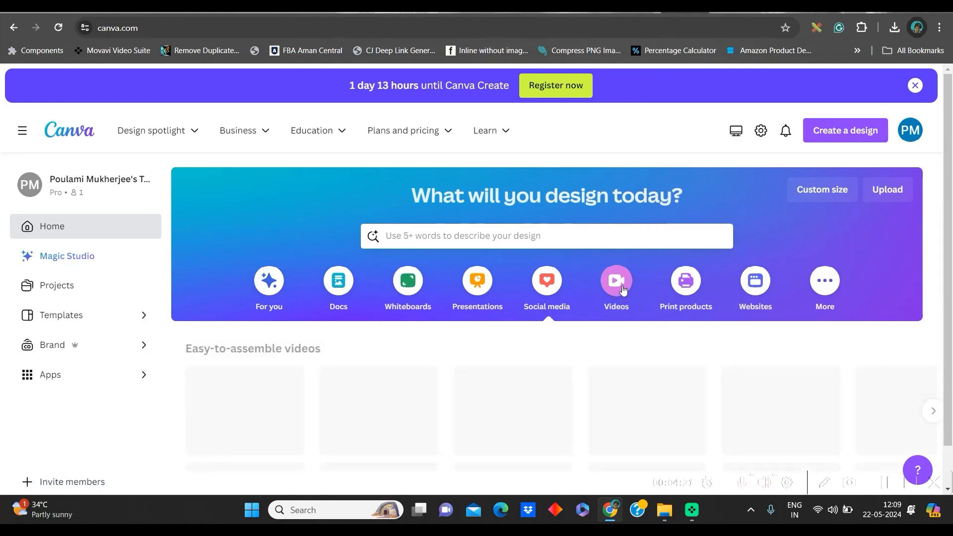
{"action": "scroll", "coordinate": [236, 366], "scroll_direction": "down", "scroll_amount": 1}
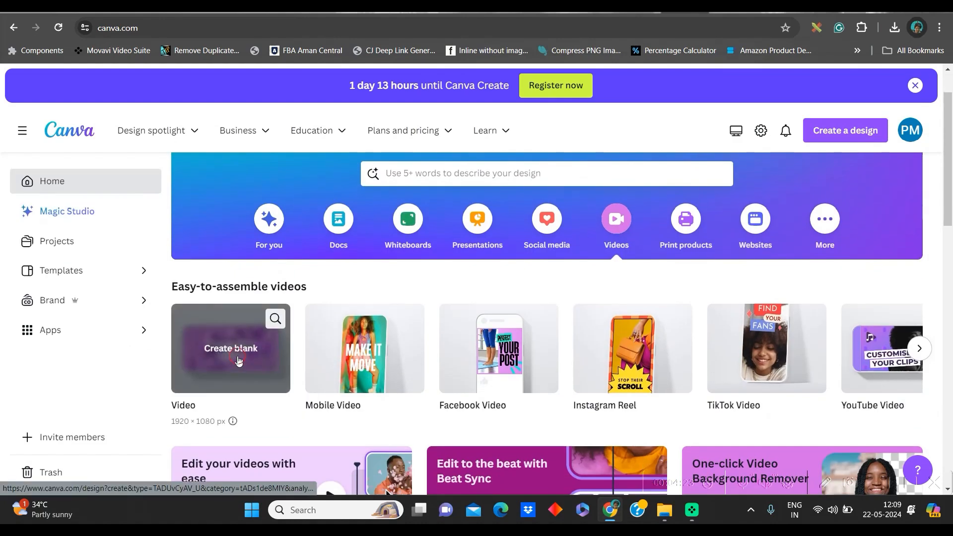
{"action": "left_click", "coordinate": [236, 366]}
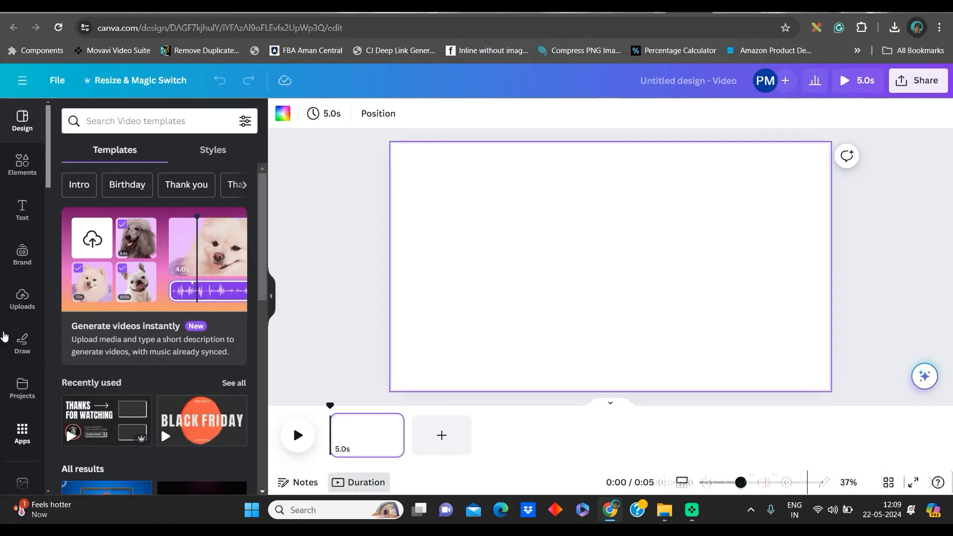
Upload the cute miniature Messi PNG from the E:\ drive and place it on the blank page
{"action": "left_click", "coordinate": [27, 301]}
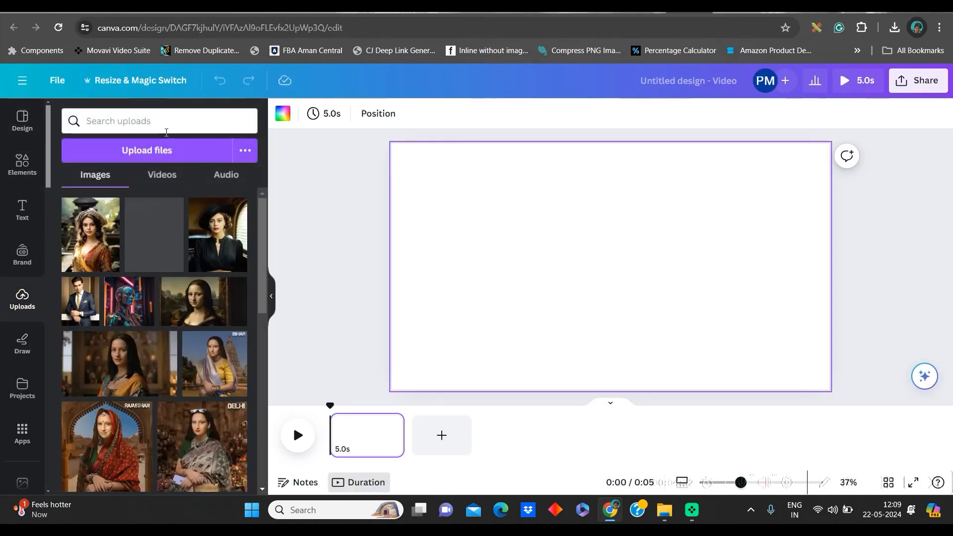
{"action": "left_click", "coordinate": [164, 149]}
{"action": "left_click_drag", "start_coordinate": [134, 290], "coordinate": [149, 87]}
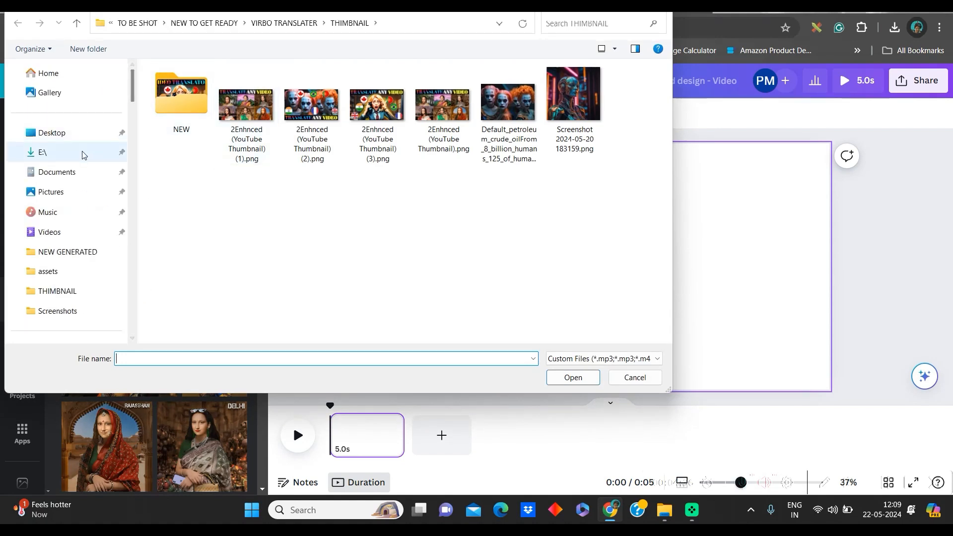
{"action": "left_click", "coordinate": [43, 152]}
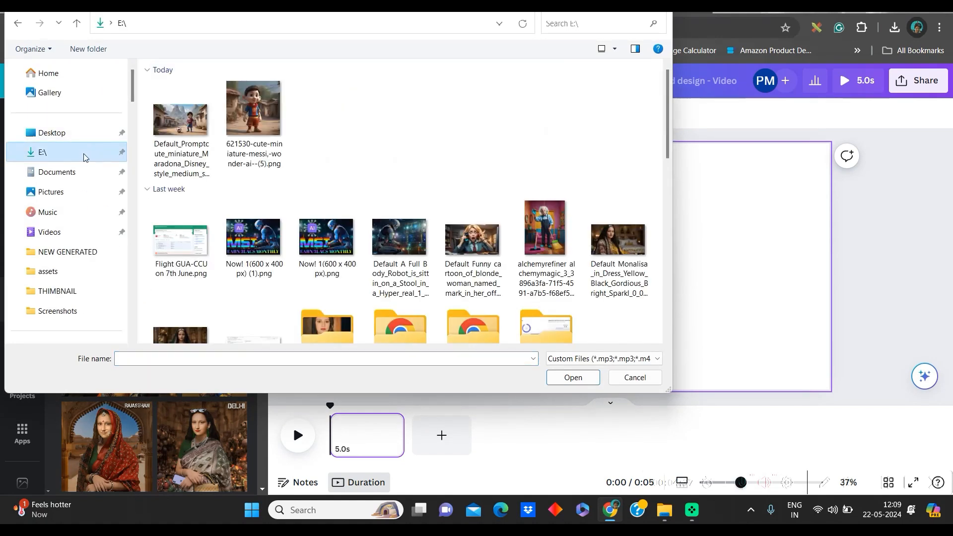
{"action": "left_click", "coordinate": [253, 114]}
{"action": "left_click", "coordinate": [593, 379]}
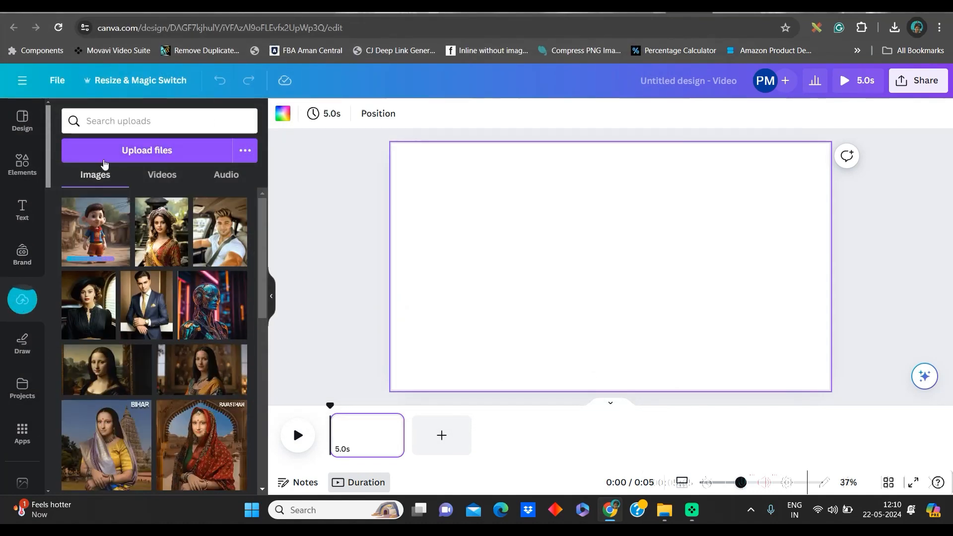
{"action": "left_click", "coordinate": [100, 232]}
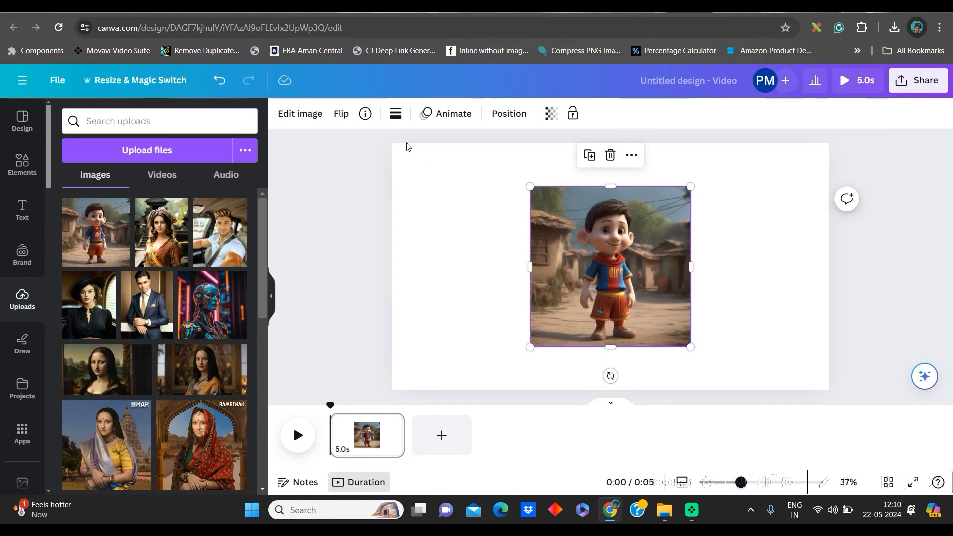
Run Magic Expand on the Messi image with the Whole Page size
{"action": "left_click", "coordinate": [304, 115]}
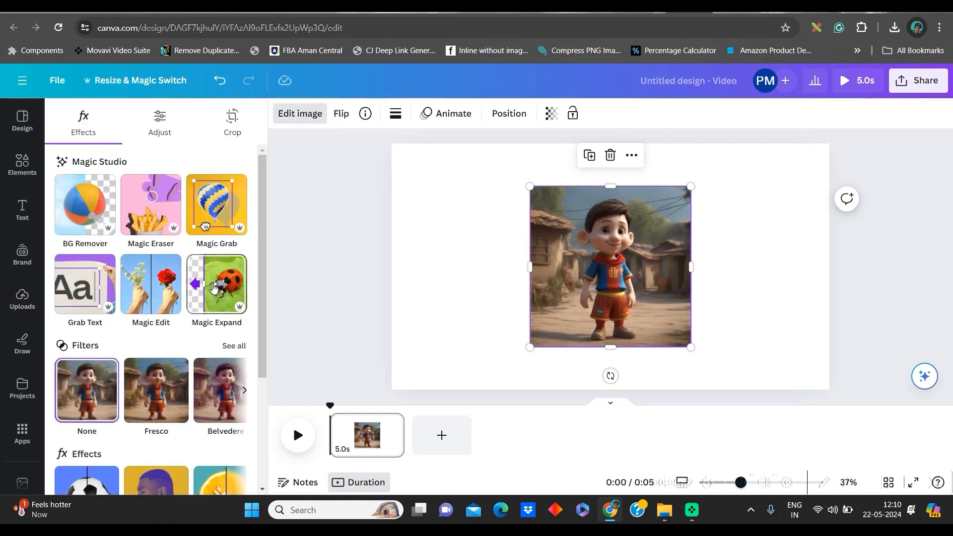
{"action": "left_click", "coordinate": [214, 288]}
{"action": "left_click", "coordinate": [158, 250]}
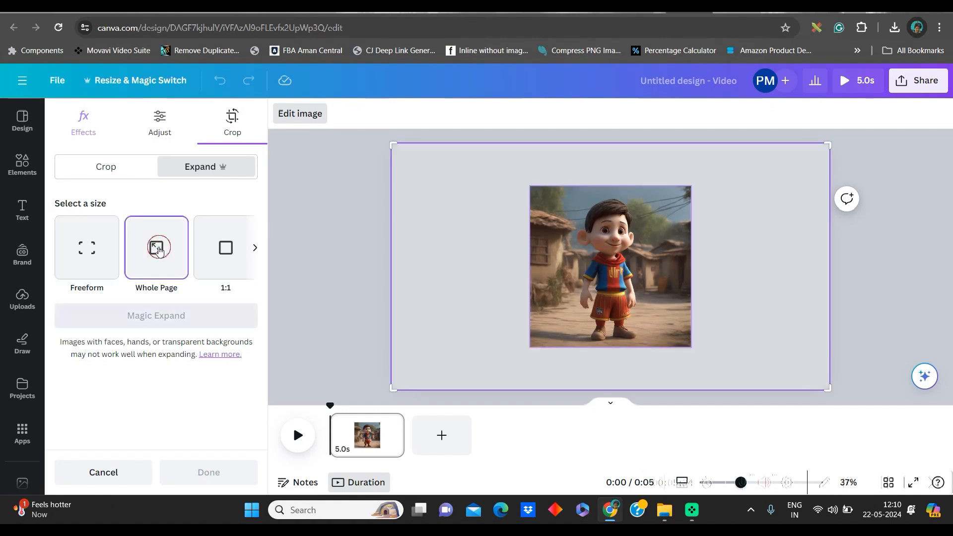
{"action": "left_click", "coordinate": [256, 249]}
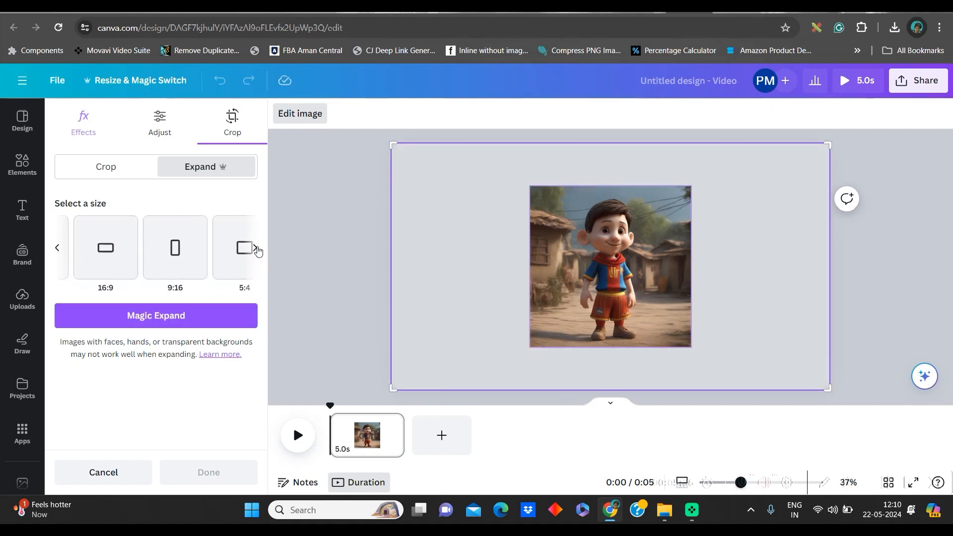
{"action": "left_click", "coordinate": [62, 251]}
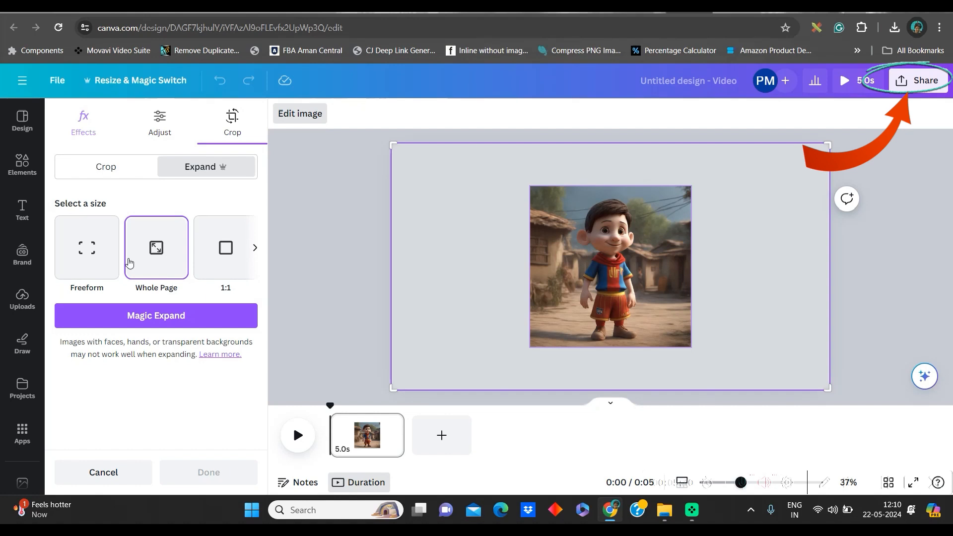
{"action": "left_click", "coordinate": [140, 318]}
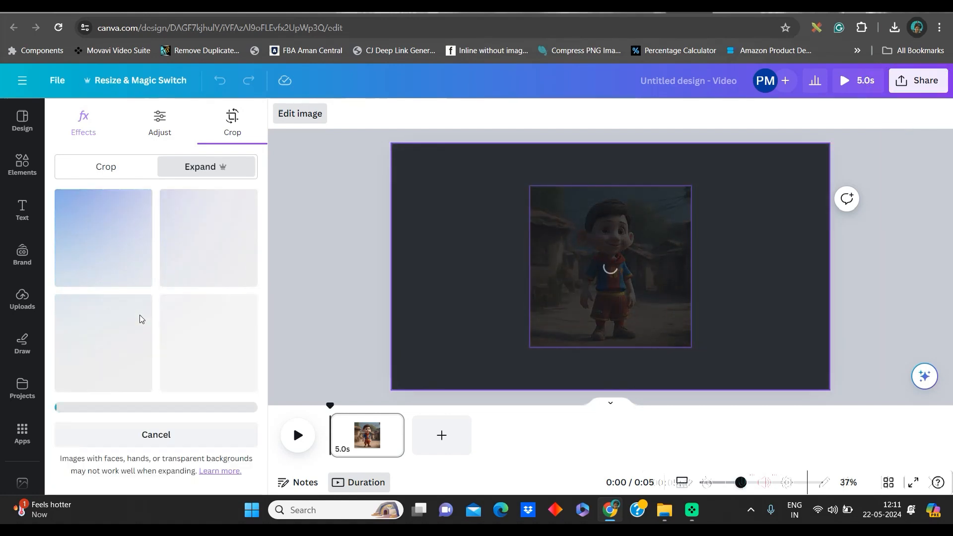
Compare the second, third and fourth expanded versions of the Messi image and select the third one
{"action": "left_click", "coordinate": [213, 247]}
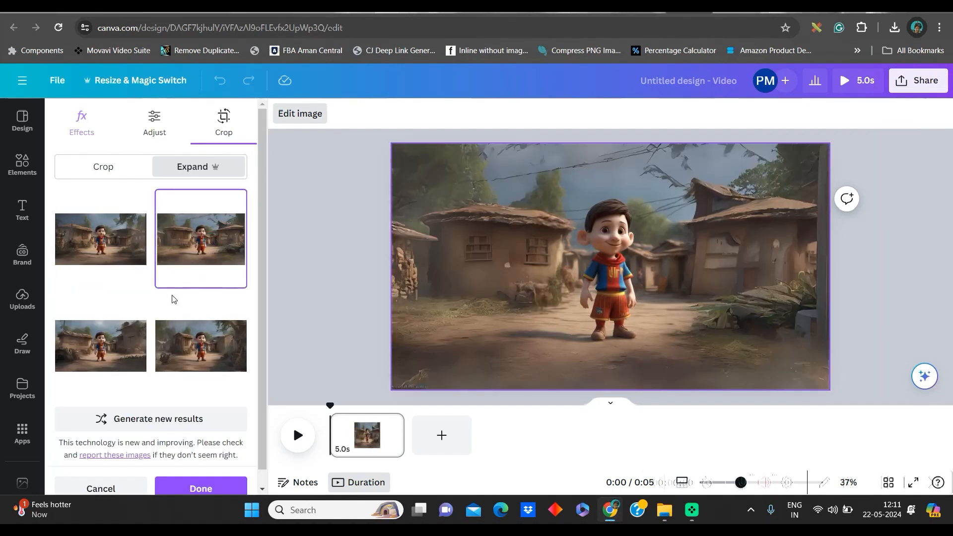
{"action": "left_click", "coordinate": [98, 346]}
{"action": "left_click", "coordinate": [213, 361]}
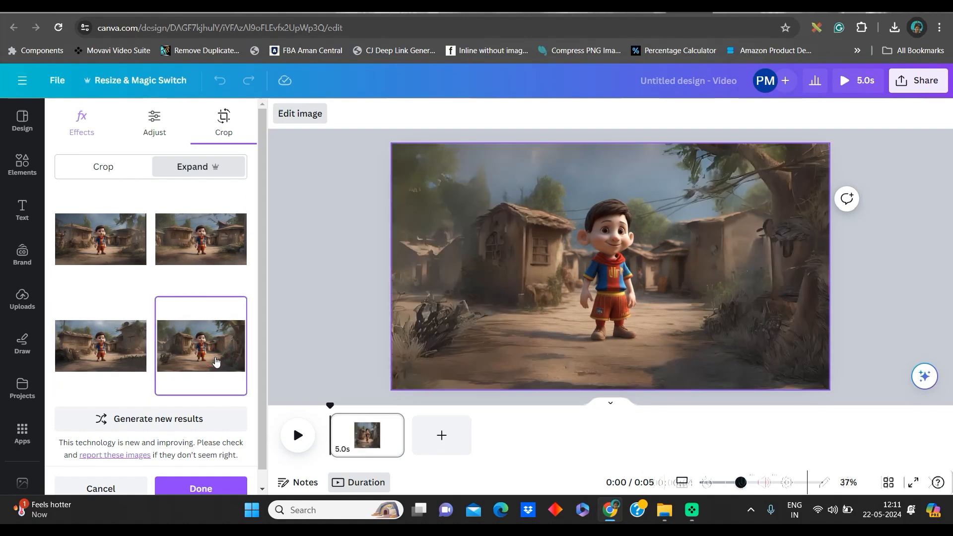
{"action": "left_click", "coordinate": [117, 350]}
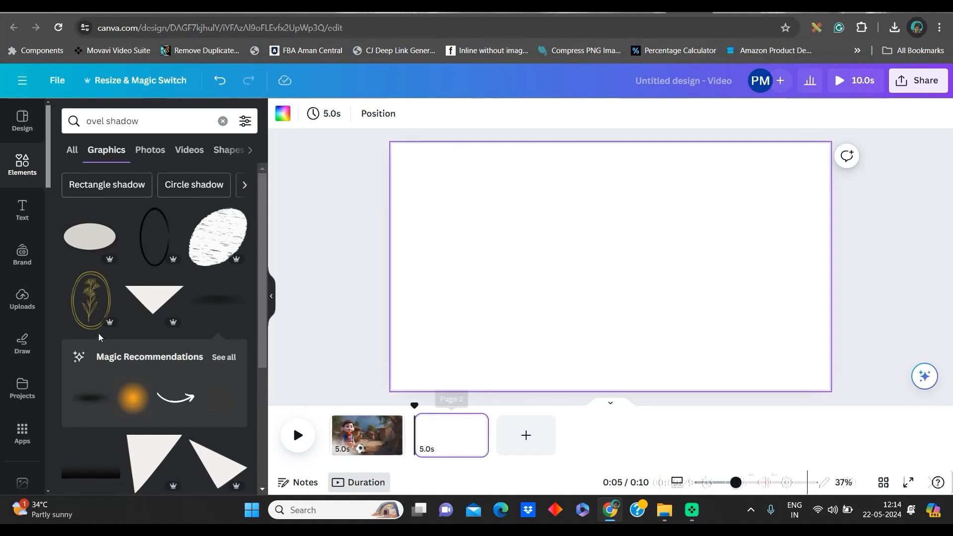
Start uploading the Maradona image for the blank second page
{"action": "left_click", "coordinate": [23, 298]}
{"action": "left_click", "coordinate": [153, 153]}
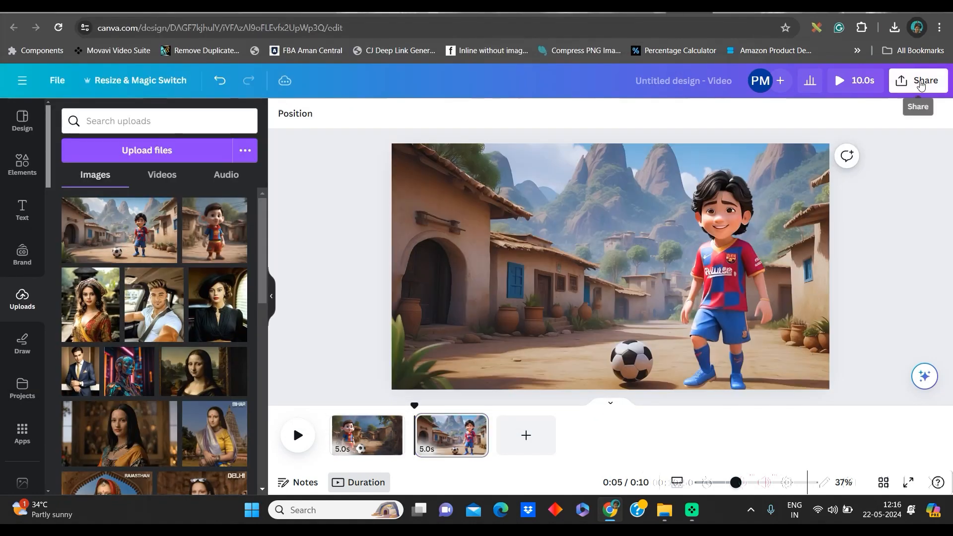
Download both pages of the design as PNG images at size 1
{"action": "left_click", "coordinate": [919, 80]}
{"action": "left_click", "coordinate": [769, 398]}
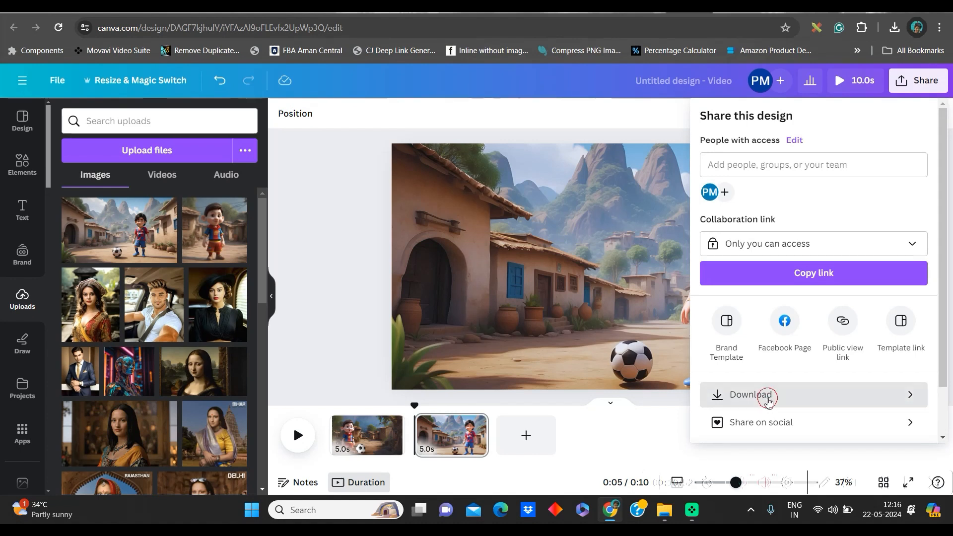
{"action": "left_click", "coordinate": [855, 165]}
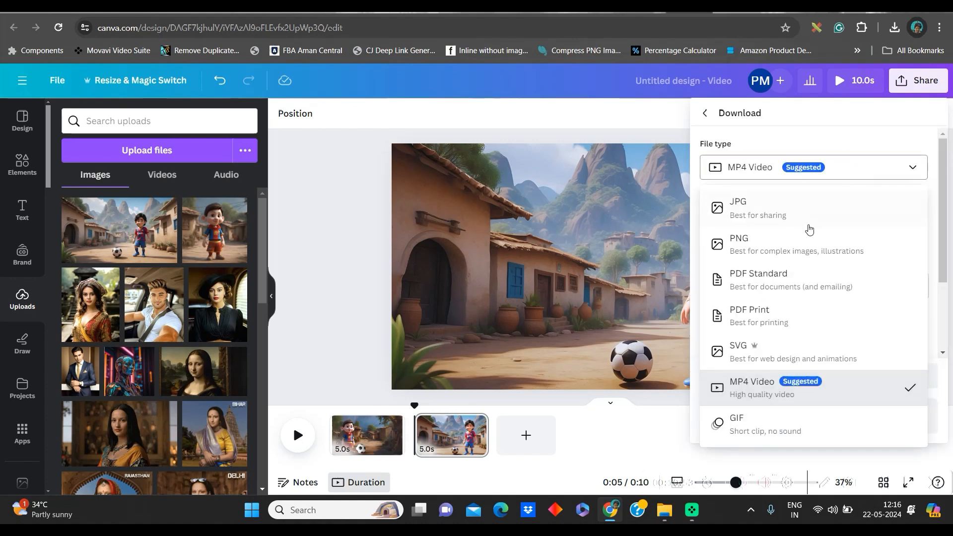
{"action": "left_click", "coordinate": [784, 252]}
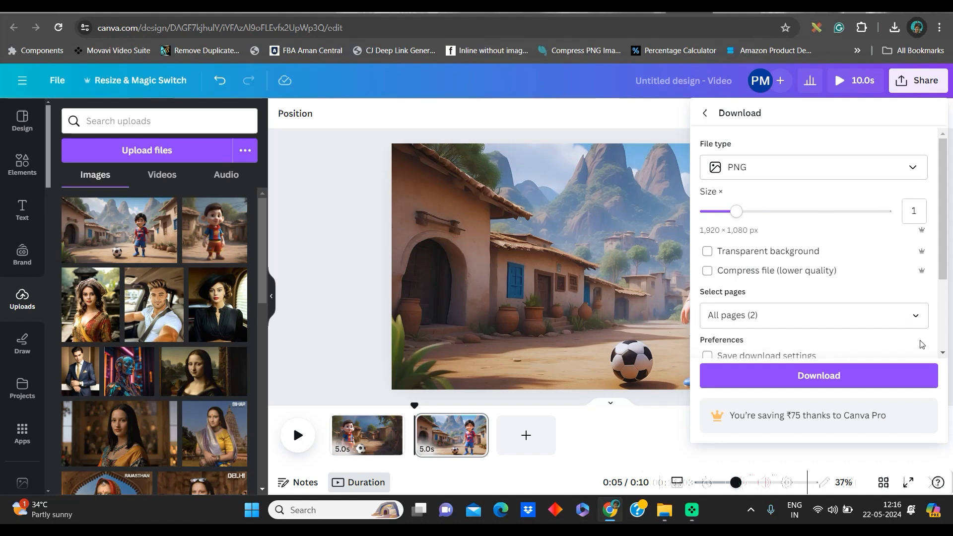
{"action": "left_click", "coordinate": [915, 315]}
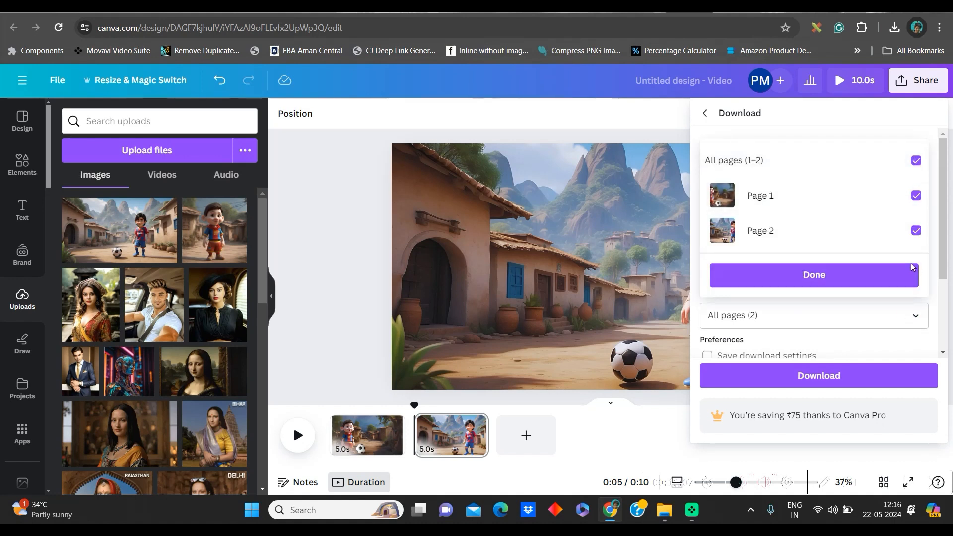
{"action": "left_click", "coordinate": [903, 276]}
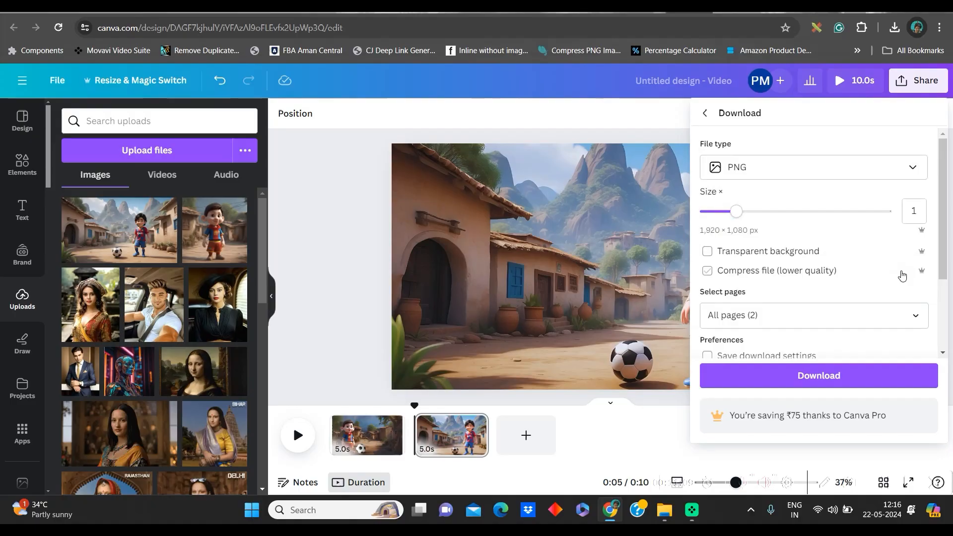
{"action": "left_click", "coordinate": [879, 382]}
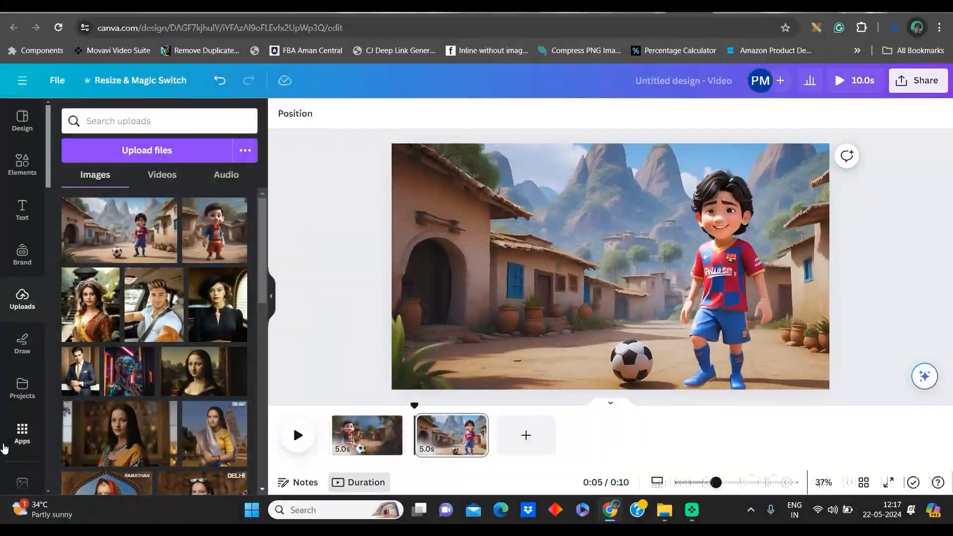
Search the Canva apps for Dupdub and open Avatars by DupDub
{"action": "left_click", "coordinate": [21, 435]}
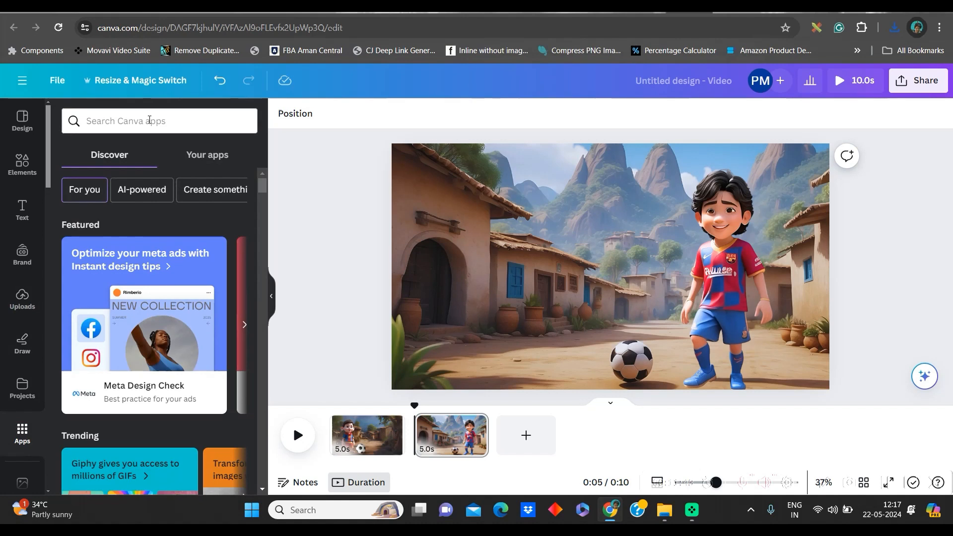
{"action": "left_click", "coordinate": [135, 120]}
{"action": "type", "text": "Dupdub"}
{"action": "key", "text": "Return"}
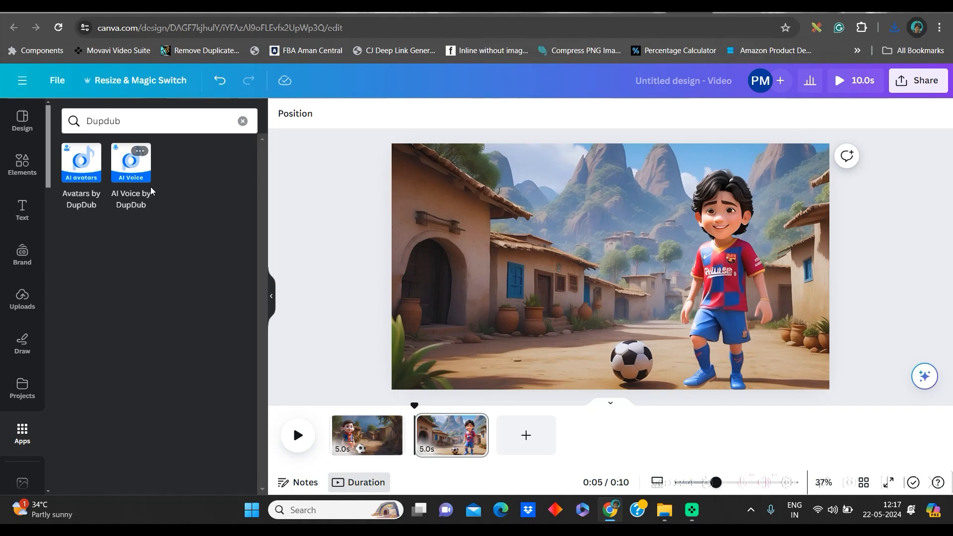
{"action": "left_click", "coordinate": [75, 179]}
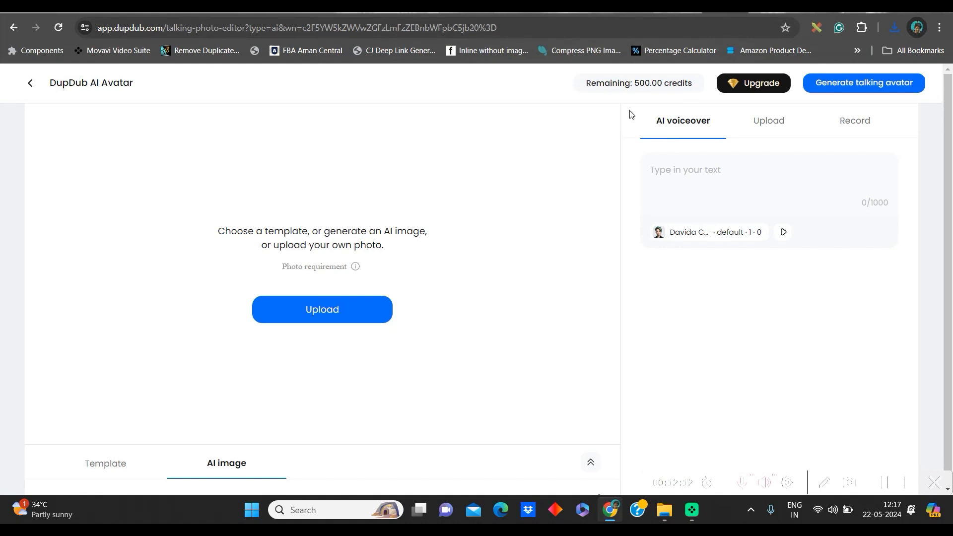
Switch back from DupDub to the Canva design and examine the DupDub app's voiceover, script, pitch, speed and avatar options
{"action": "left_click", "coordinate": [688, 14]}
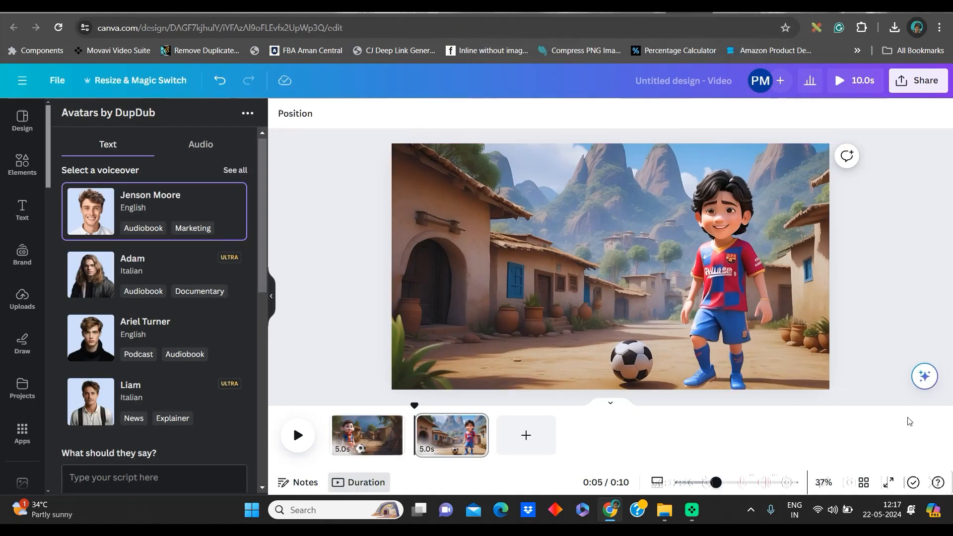
{"action": "scroll", "coordinate": [147, 189], "scroll_direction": "down", "scroll_amount": 5}
{"action": "scroll", "coordinate": [179, 213], "scroll_direction": "up", "scroll_amount": 5}
{"action": "scroll", "coordinate": [172, 210], "scroll_direction": "down", "scroll_amount": 7}
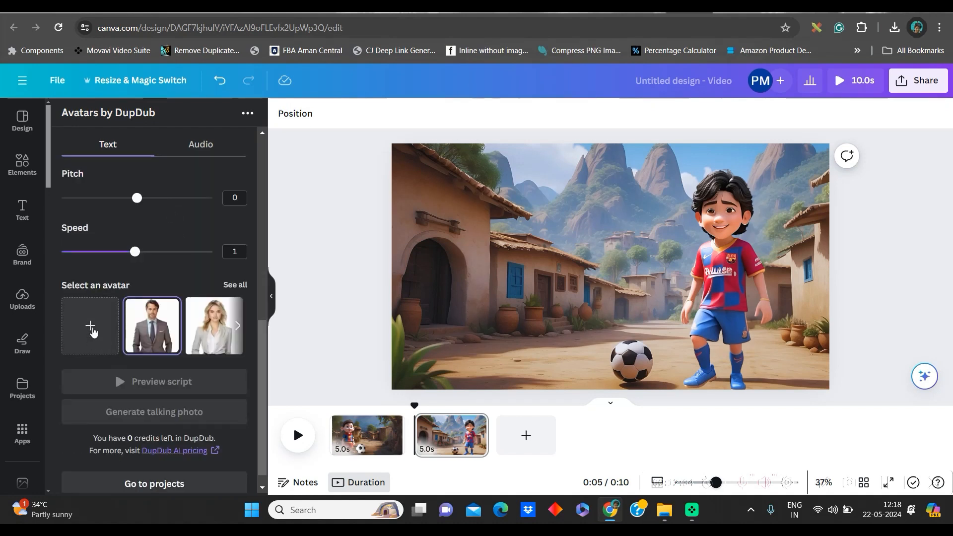
{"action": "left_click", "coordinate": [235, 286]}
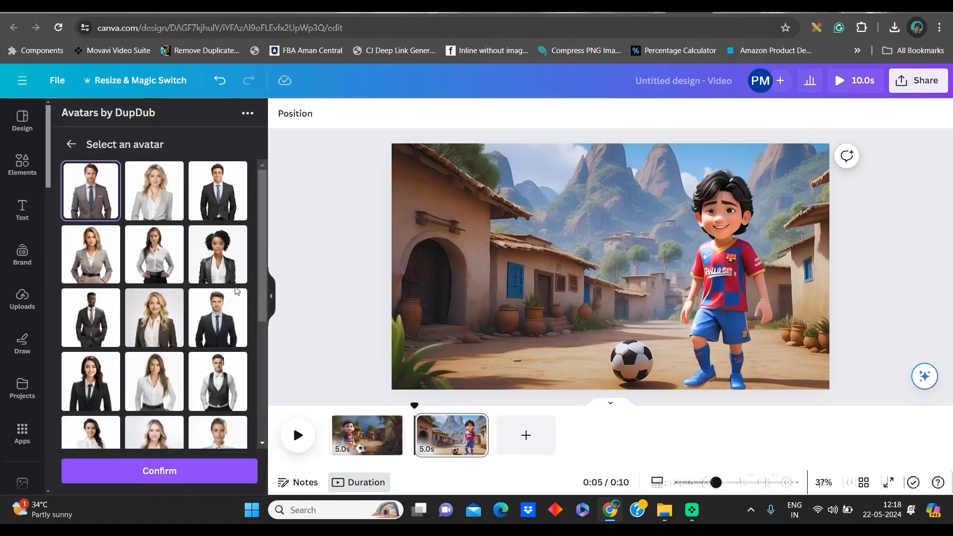
{"action": "scroll", "coordinate": [124, 298], "scroll_direction": "down", "scroll_amount": 5}
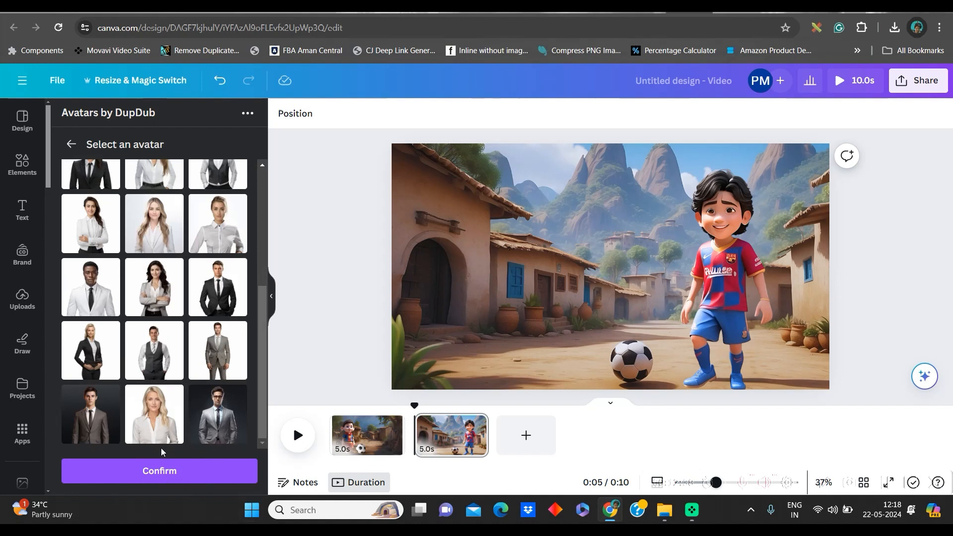
{"action": "scroll", "coordinate": [124, 298], "scroll_direction": "up", "scroll_amount": 5}
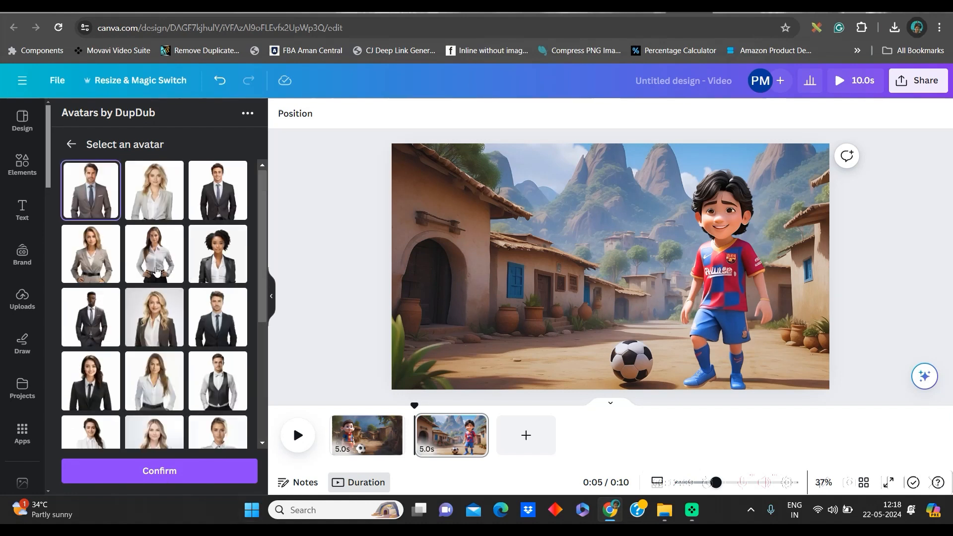
{"action": "left_click", "coordinate": [70, 144]}
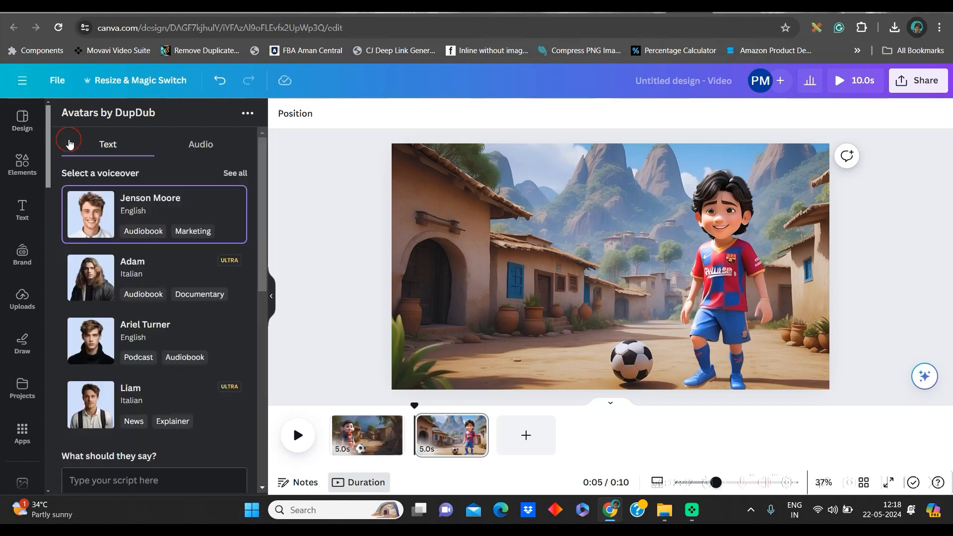
{"action": "scroll", "coordinate": [160, 351], "scroll_direction": "down", "scroll_amount": 7}
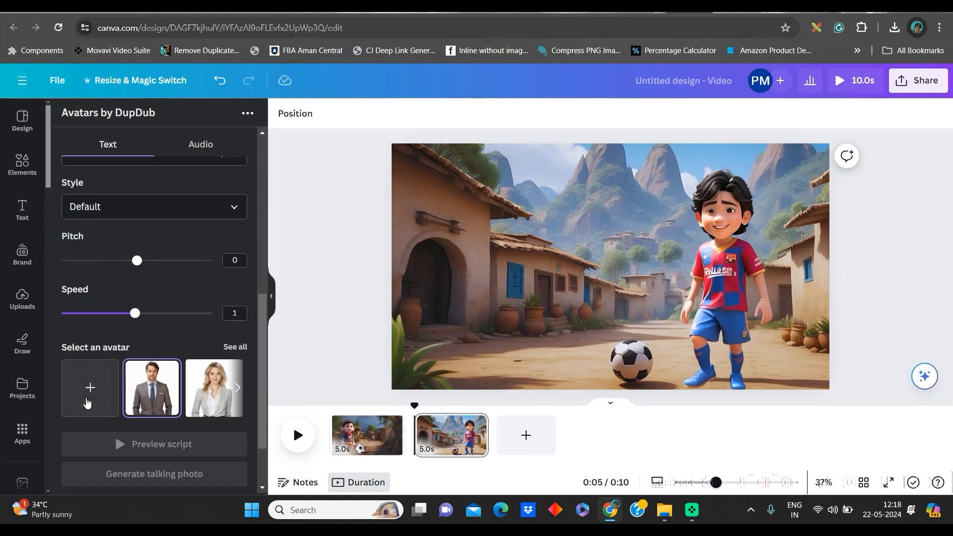
Upload 1.png as a custom avatar in the DupDub app and use it as the selected avatar
{"action": "left_click", "coordinate": [91, 389]}
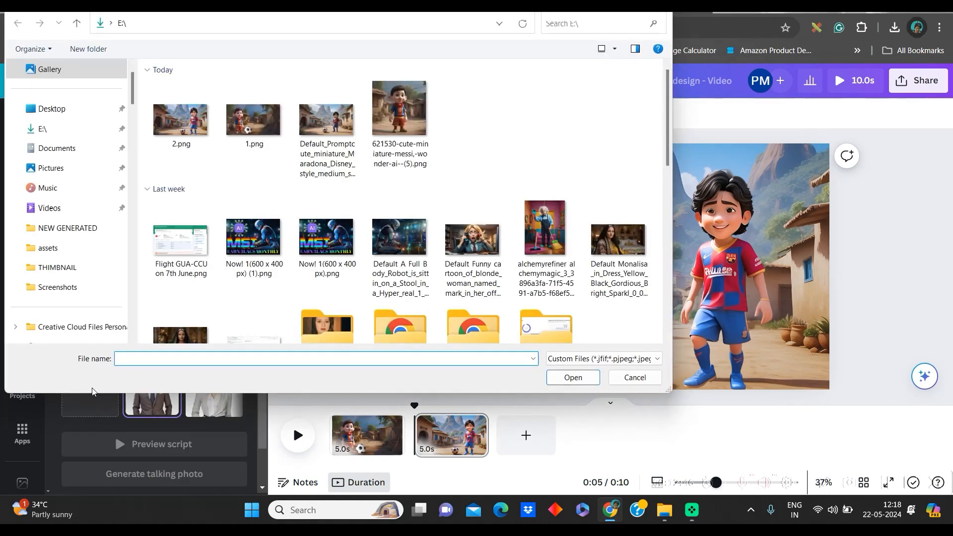
{"action": "left_click", "coordinate": [253, 119]}
{"action": "left_click", "coordinate": [559, 378]}
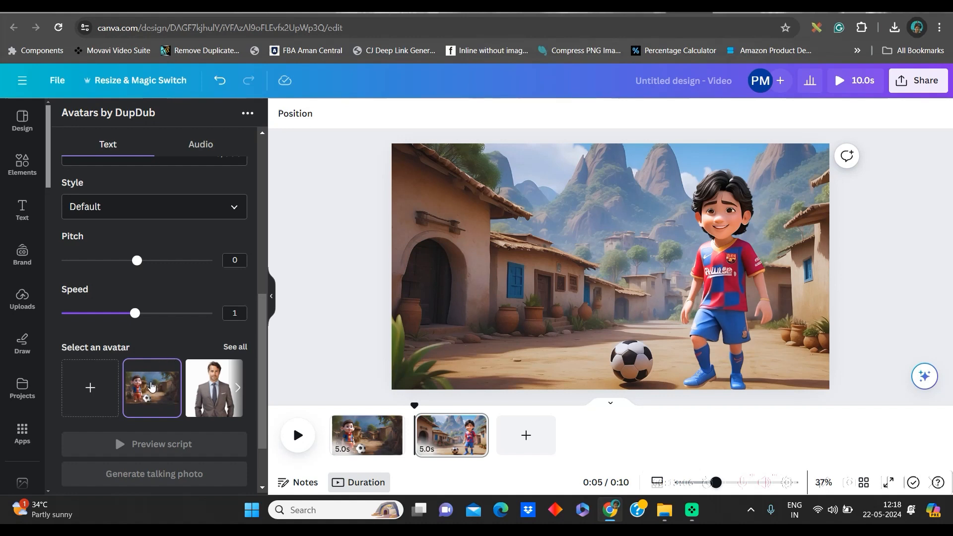
Enter the script beginning "So, in five years, AI will be making the offside calls?" and choose the Cheerful style
{"action": "scroll", "coordinate": [142, 298], "scroll_direction": "up", "scroll_amount": 4}
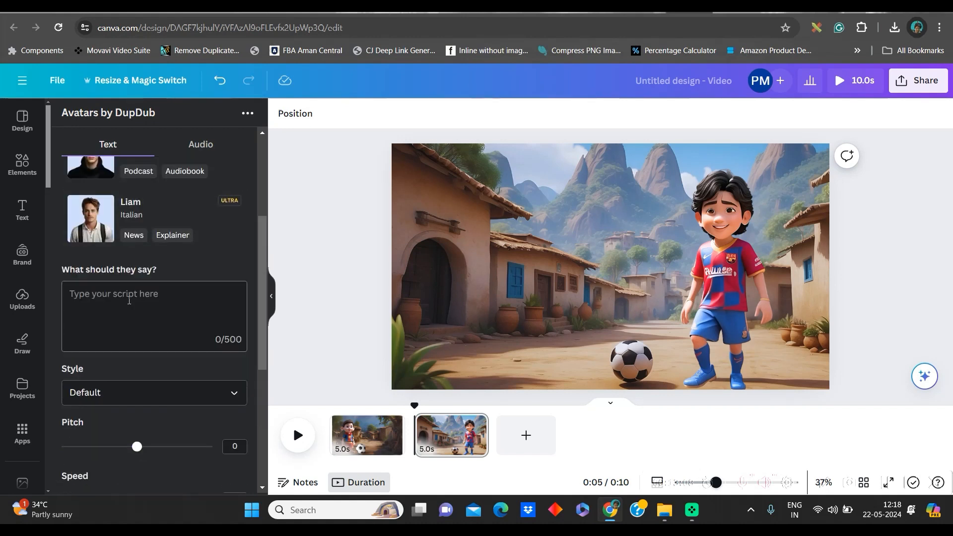
{"action": "scroll", "coordinate": [151, 278], "scroll_direction": "up", "scroll_amount": 3}
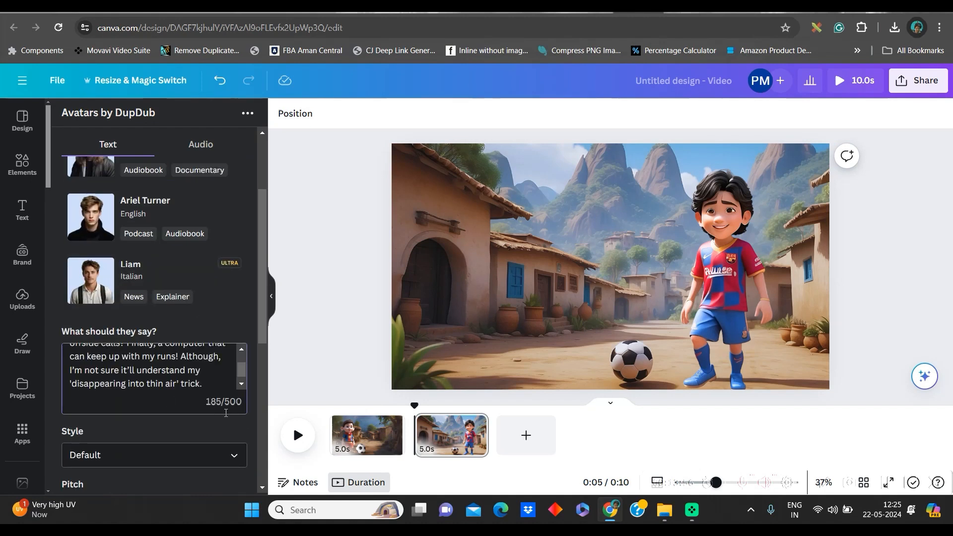
{"action": "scroll", "coordinate": [221, 439], "scroll_direction": "down", "scroll_amount": 3}
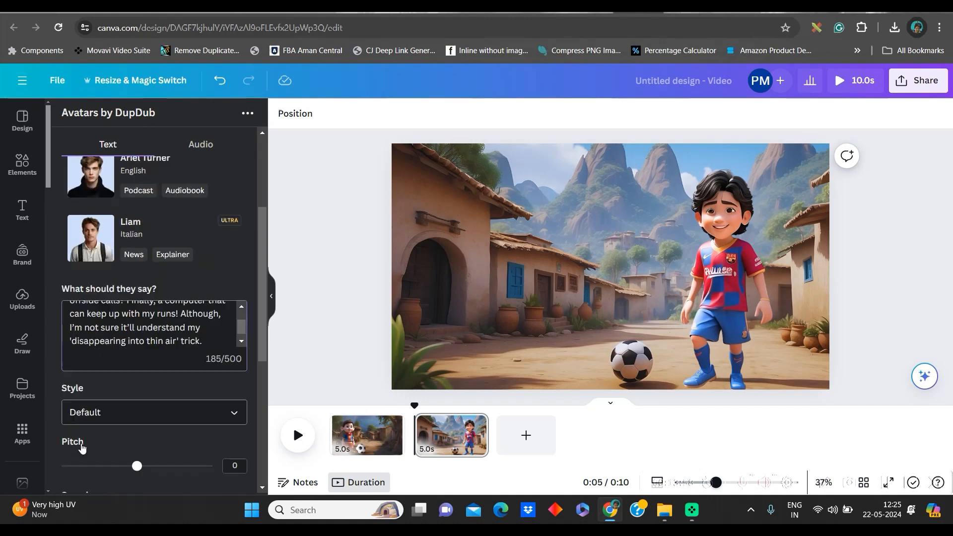
{"action": "left_click", "coordinate": [134, 330]}
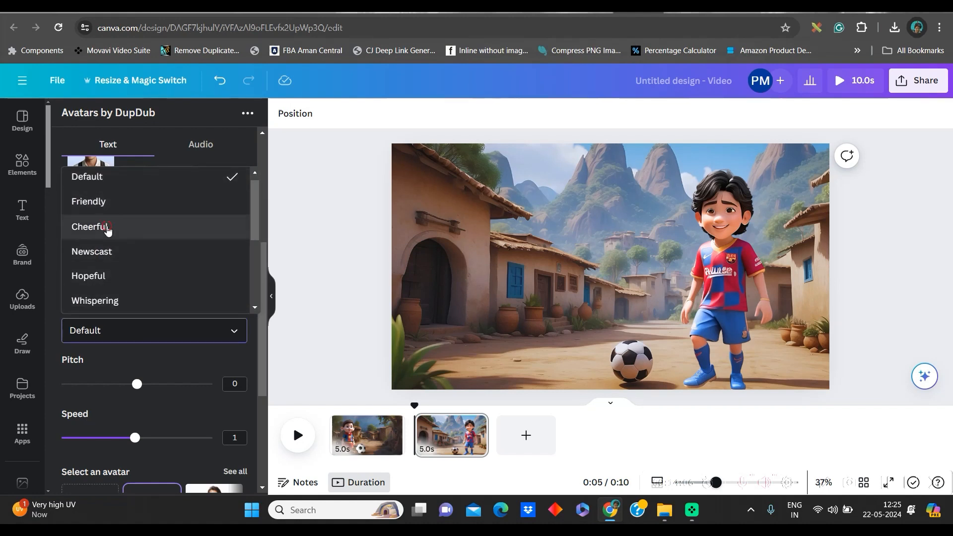
{"action": "left_click", "coordinate": [108, 230]}
Examine the option to upload audio or video for the avatar, then return to the text-based voiceover settings
{"action": "left_click", "coordinate": [202, 144]}
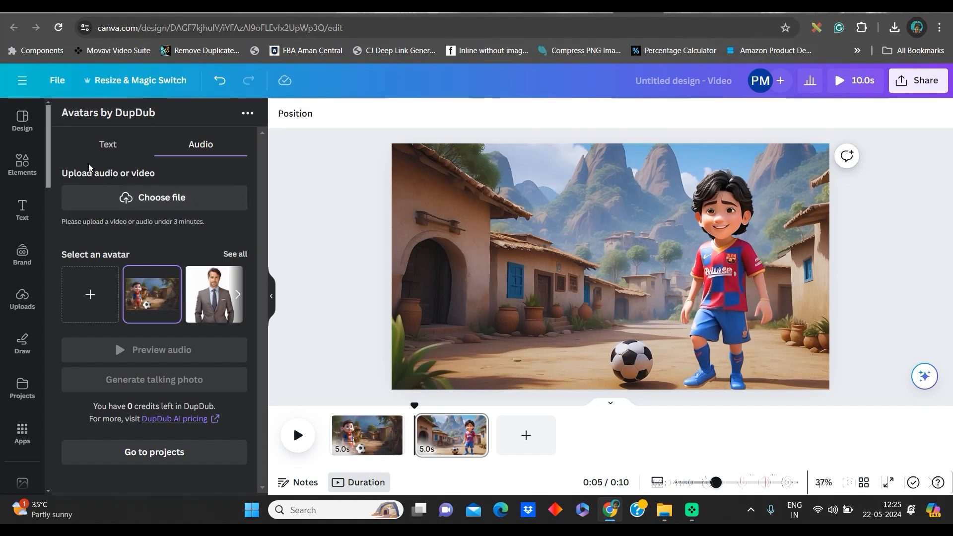
{"action": "left_click", "coordinate": [105, 144]}
{"action": "scroll", "coordinate": [239, 180], "scroll_direction": "up", "scroll_amount": 4}
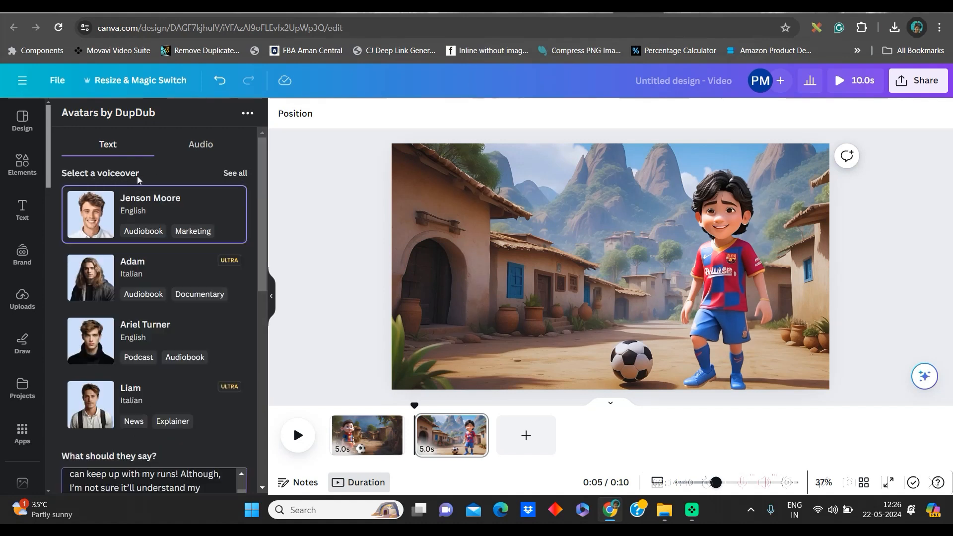
Open the full voiceover list and filter it by English language and Cheerful style
{"action": "left_click", "coordinate": [232, 174]}
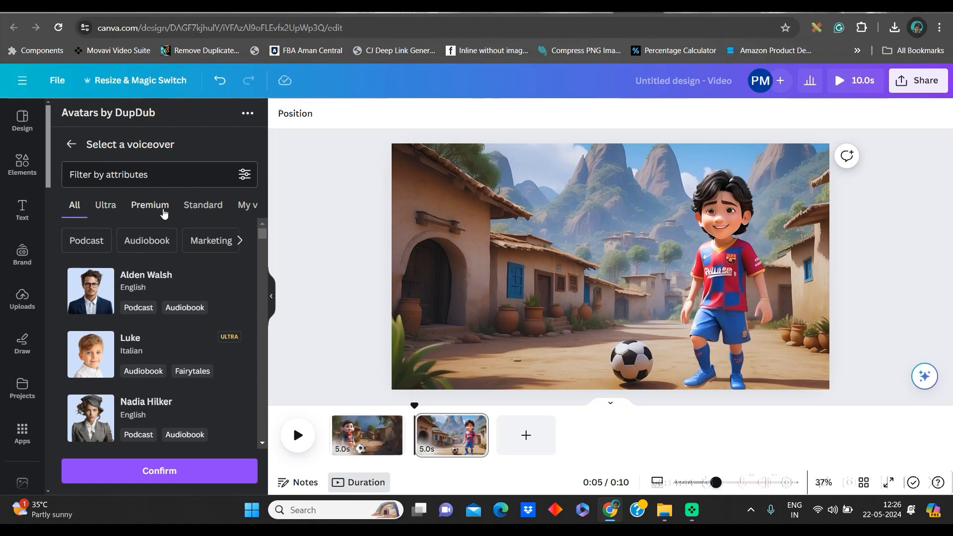
{"action": "scroll", "coordinate": [249, 214], "scroll_direction": "right", "scroll_amount": 1}
{"action": "left_click", "coordinate": [250, 182]}
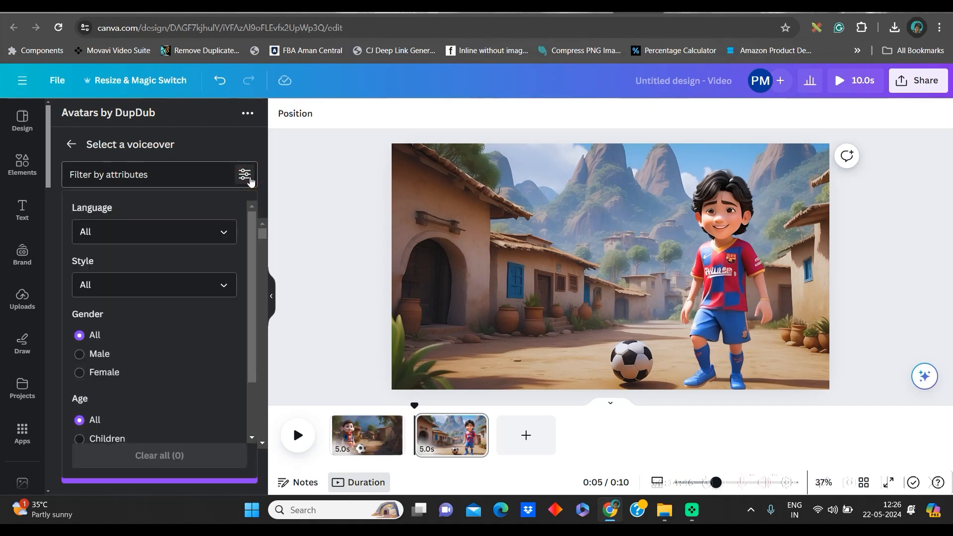
{"action": "left_click", "coordinate": [222, 231]}
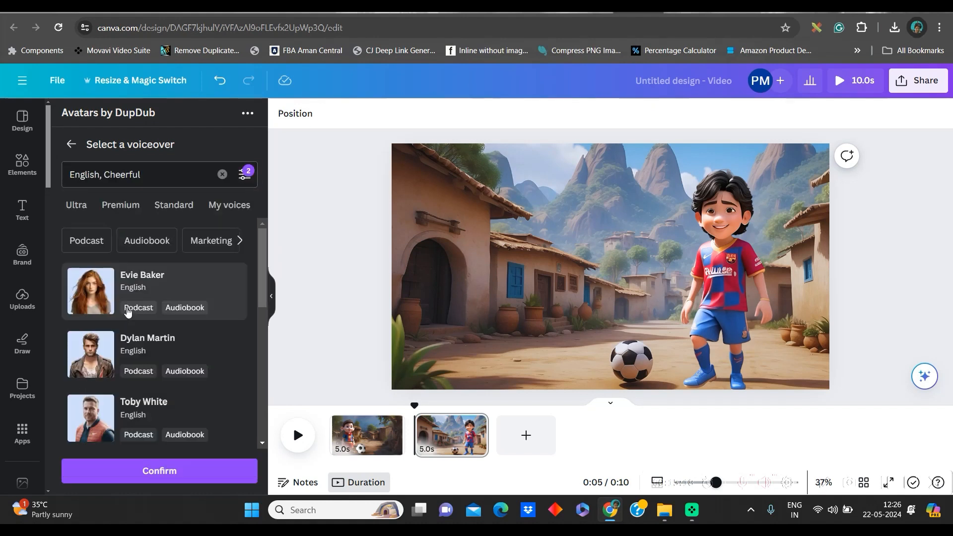
{"action": "scroll", "coordinate": [127, 362], "scroll_direction": "down", "scroll_amount": 1}
Listen to the Dylan Martin voice sample, select that voice and confirm it as the voiceover
{"action": "mouse_move", "coordinate": [92, 295]}
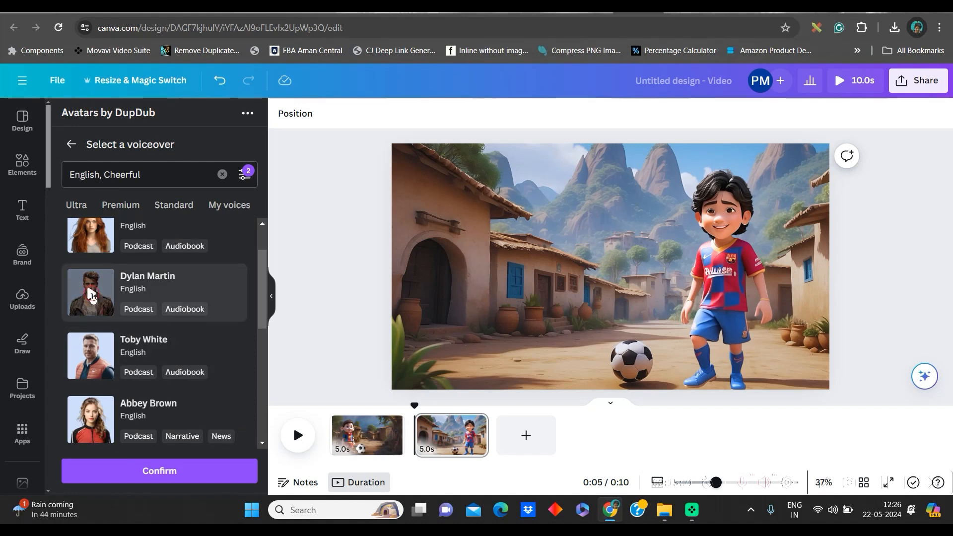
{"action": "left_click", "coordinate": [92, 295]}
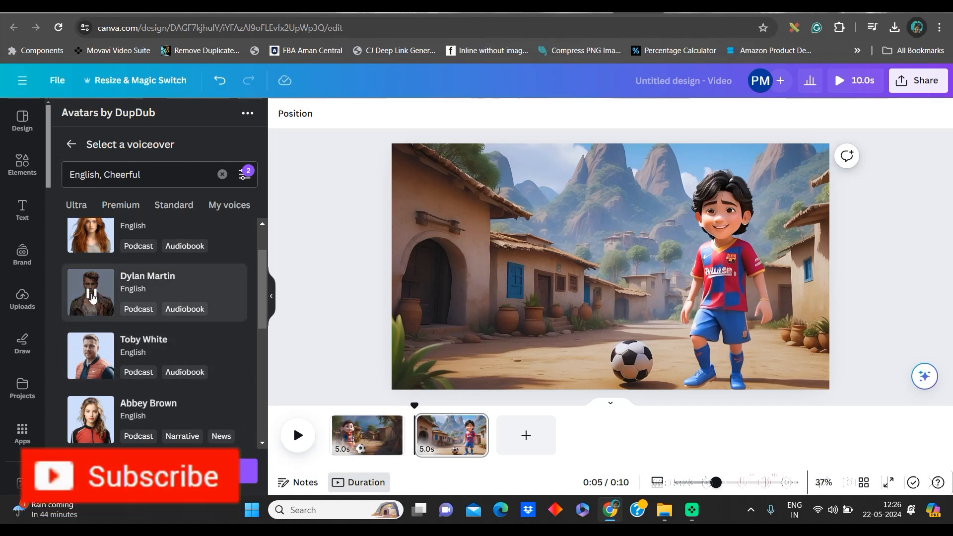
{"action": "left_click", "coordinate": [93, 296]}
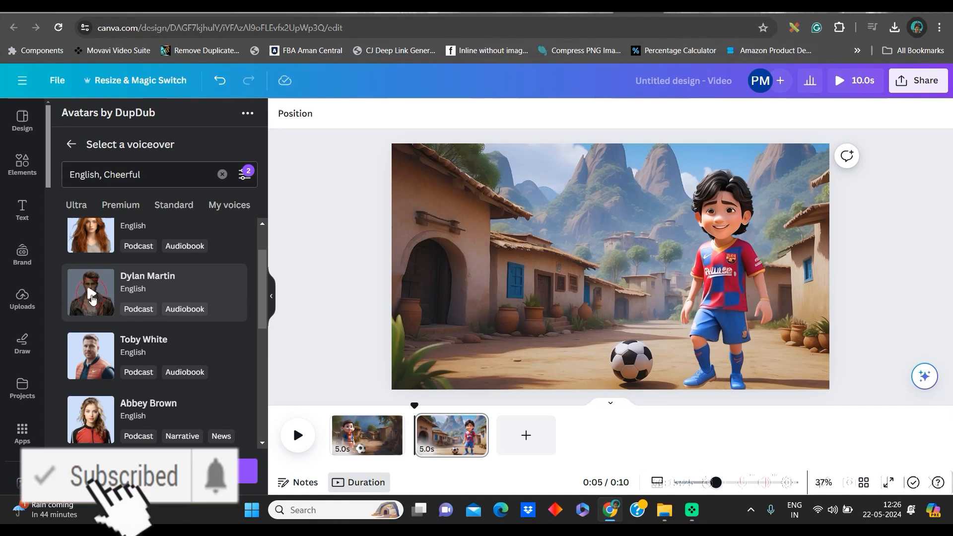
{"action": "left_click", "coordinate": [199, 279]}
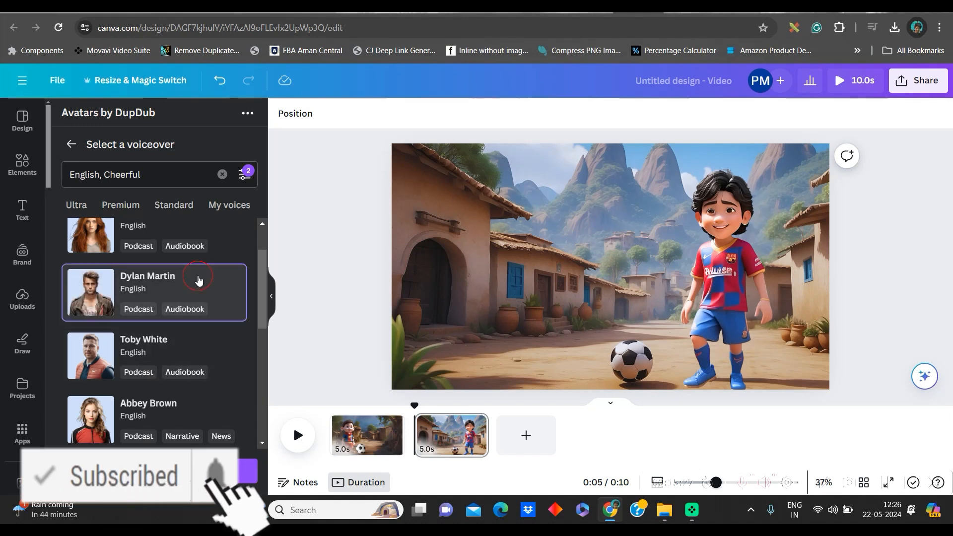
{"action": "scroll", "coordinate": [199, 417], "scroll_direction": "down", "scroll_amount": 5}
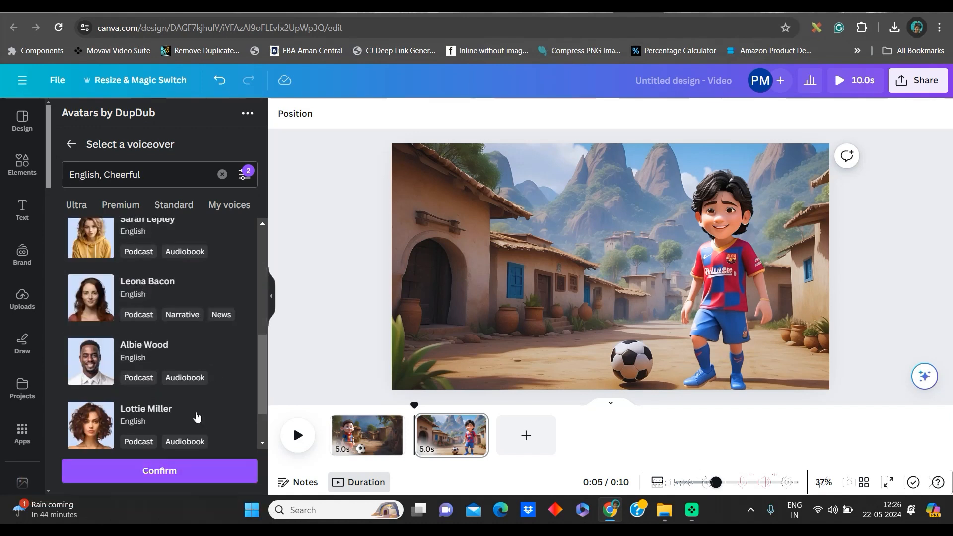
{"action": "left_click", "coordinate": [167, 478]}
Preview the script with the selected voiceover and check the script and voice settings
{"action": "scroll", "coordinate": [169, 397], "scroll_direction": "down", "scroll_amount": 10}
{"action": "left_click", "coordinate": [164, 365]}
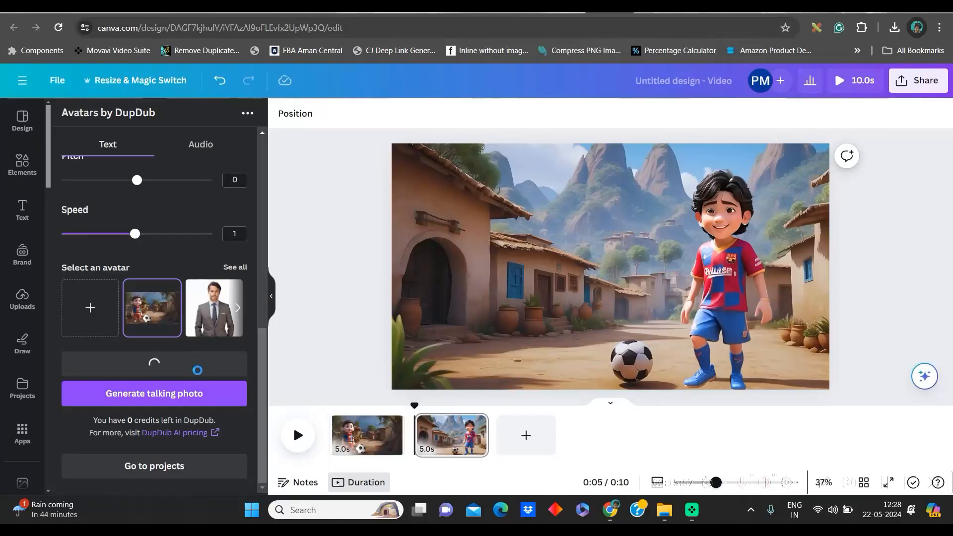
{"action": "scroll", "coordinate": [230, 390], "scroll_direction": "up", "scroll_amount": 10}
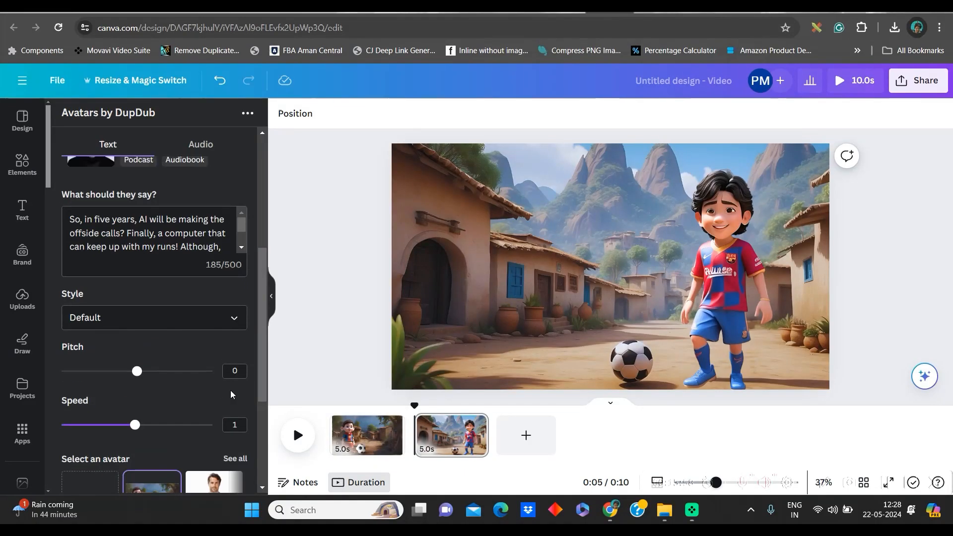
Switch to the DupDub website's pricing page and examine the monthly plans and their credits
{"action": "left_click", "coordinate": [657, 15]}
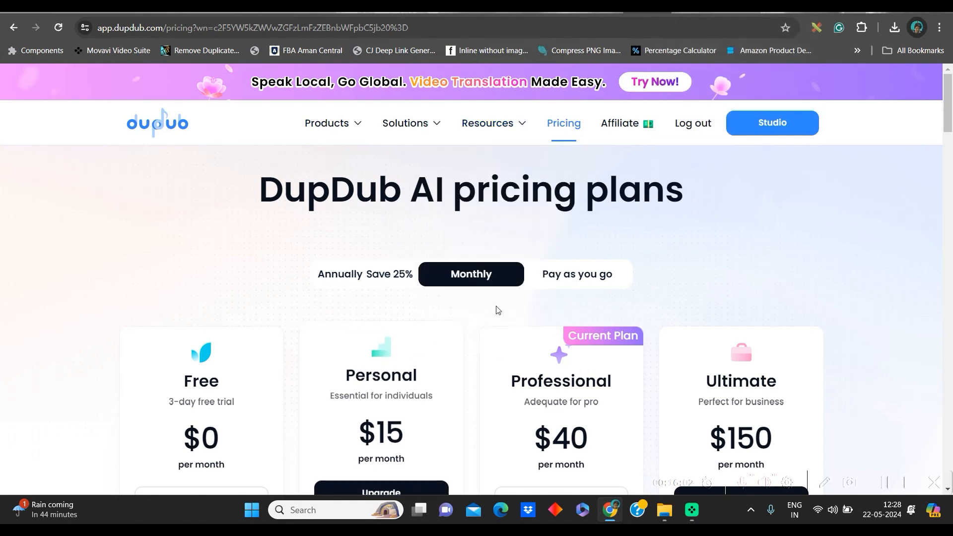
{"action": "scroll", "coordinate": [388, 287], "scroll_direction": "down", "scroll_amount": 3}
{"action": "scroll", "coordinate": [389, 287], "scroll_direction": "up", "scroll_amount": 3}
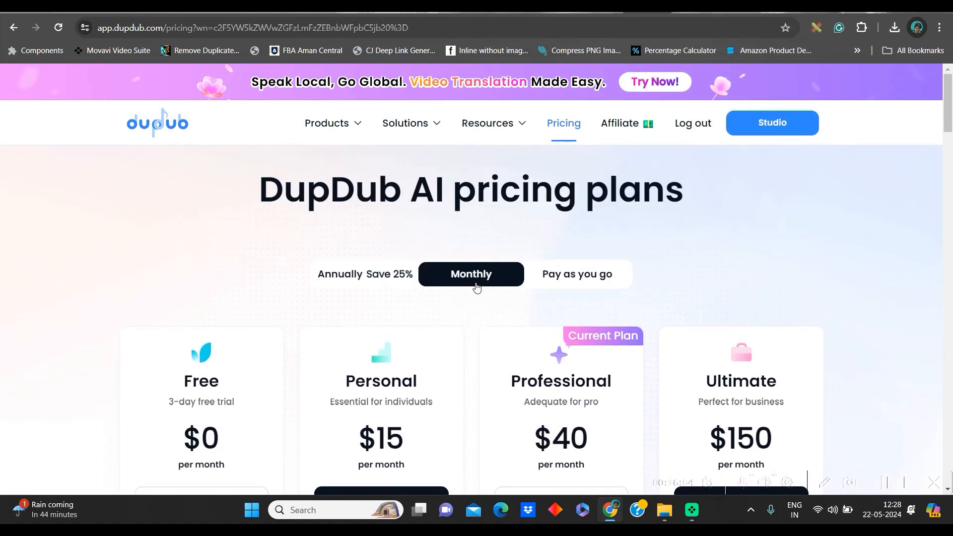
{"action": "scroll", "coordinate": [427, 348], "scroll_direction": "down", "scroll_amount": 2}
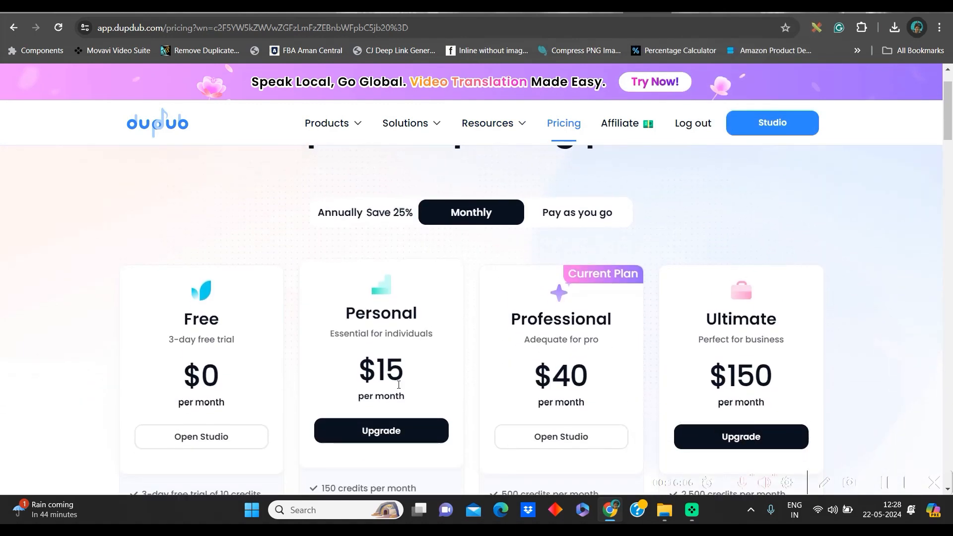
{"action": "scroll", "coordinate": [398, 385], "scroll_direction": "down", "scroll_amount": 3}
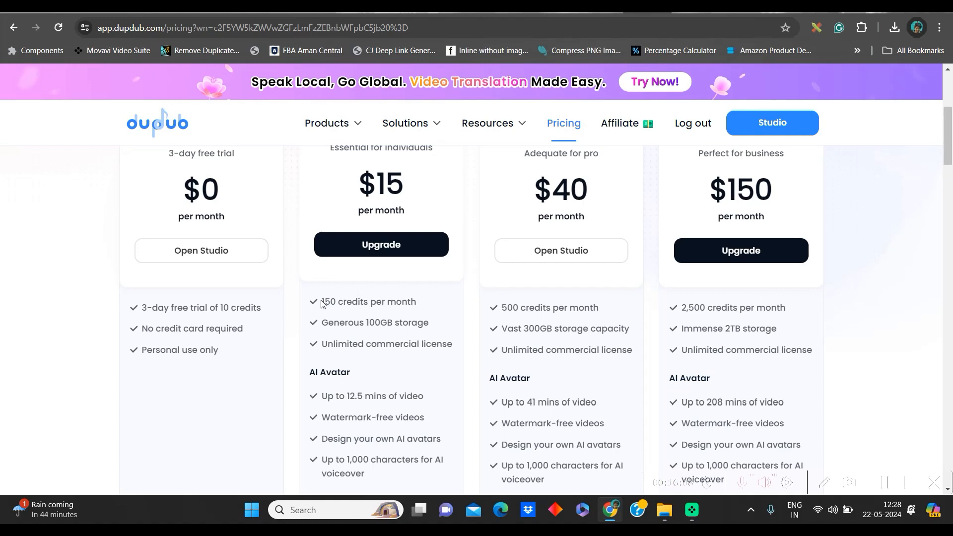
{"action": "left_click_drag", "start_coordinate": [321, 304], "coordinate": [376, 303]}
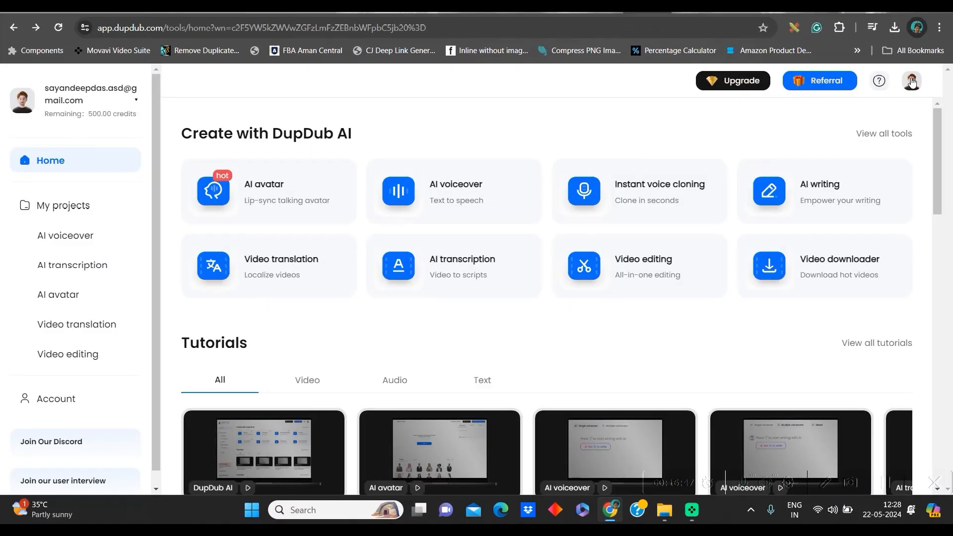
Open DupDub's AI avatar tool and upload 1.png as the photo for the talking avatar
{"action": "left_click", "coordinate": [272, 190]}
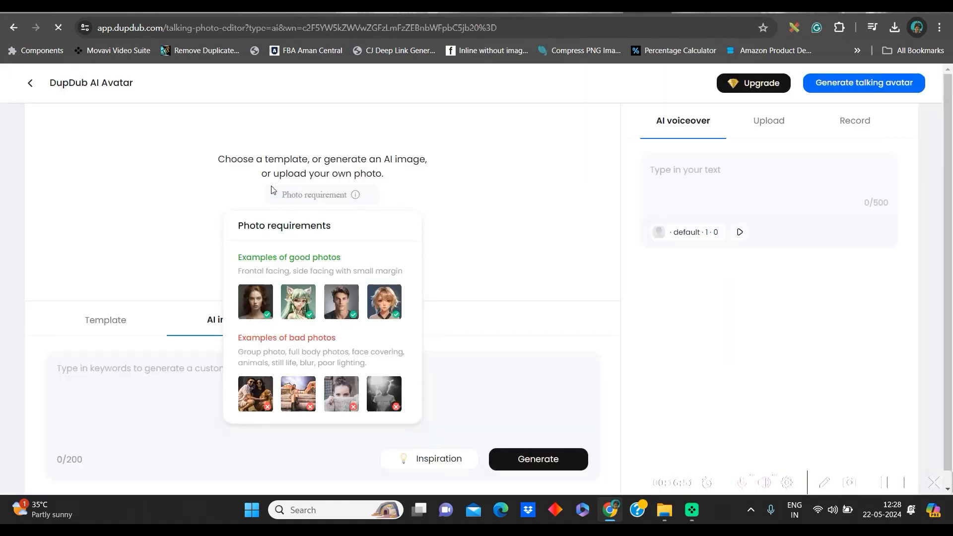
{"action": "left_click", "coordinate": [349, 234]}
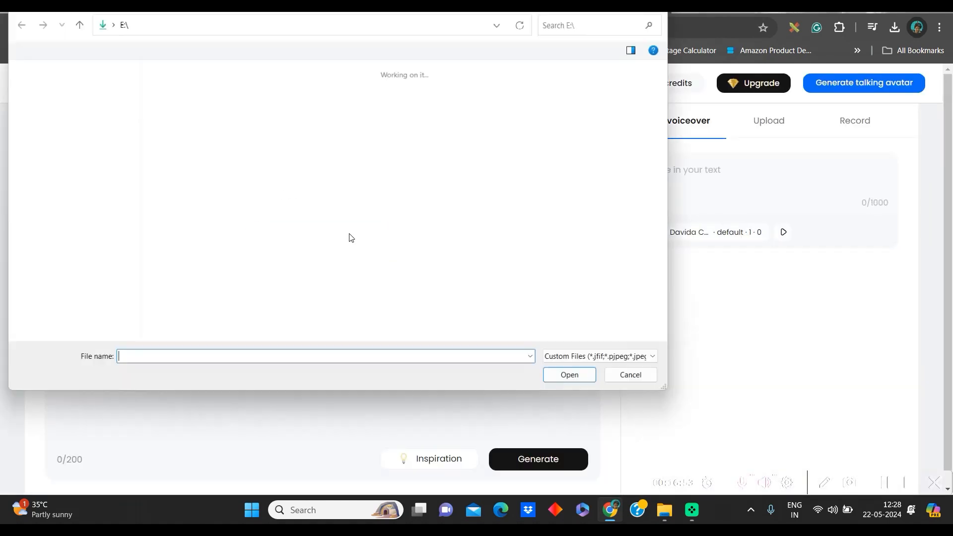
{"action": "left_click", "coordinate": [189, 122]}
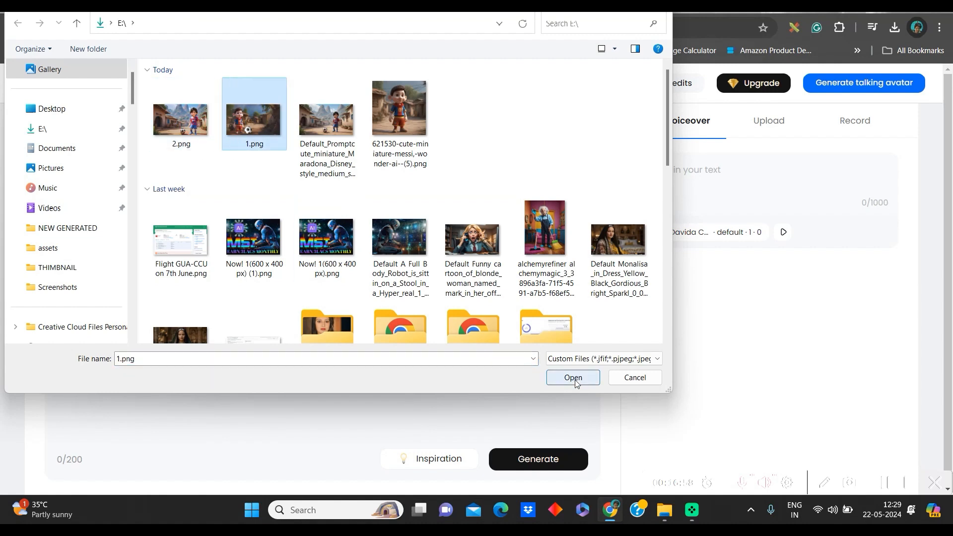
{"action": "left_click", "coordinate": [573, 378]}
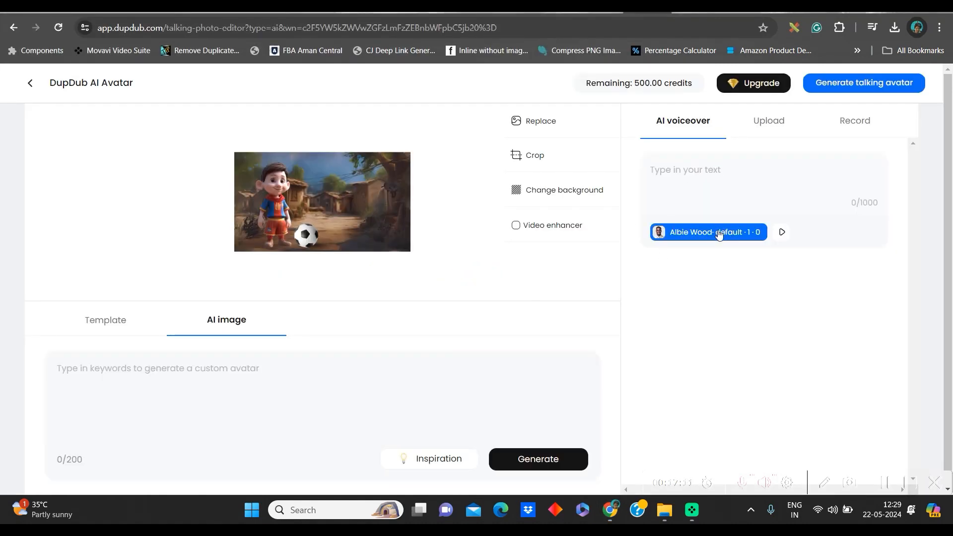
Enter the AI voiceover script beginning "Hi friends Messi here, in five years, AI will be making the offside calls?"
{"action": "left_click", "coordinate": [675, 172]}
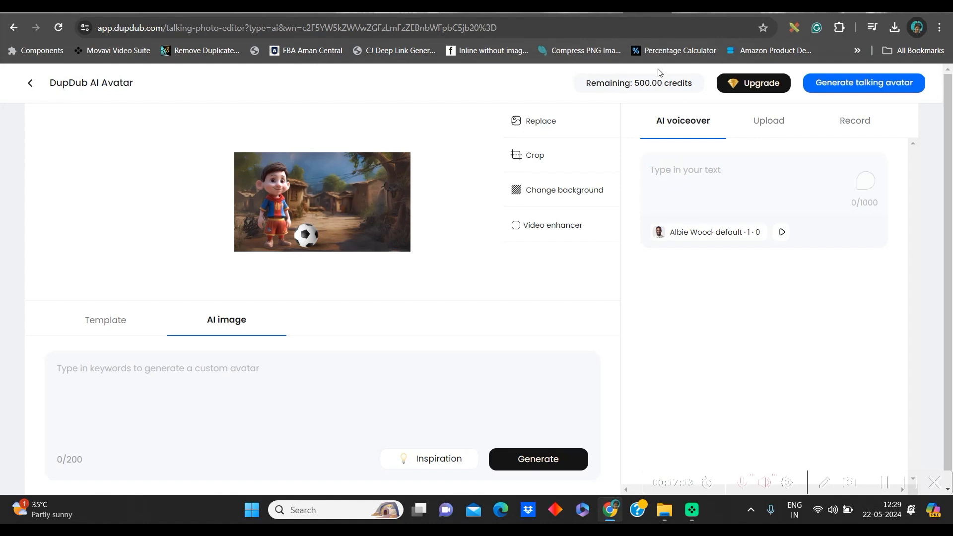
{"action": "type", "text": "So, in five years, AI will be making the offside calls? Finally, a computer that can keep up with my runs! Although, I’m not sure it’ll understand my 'disappearing into thin air' trick."}
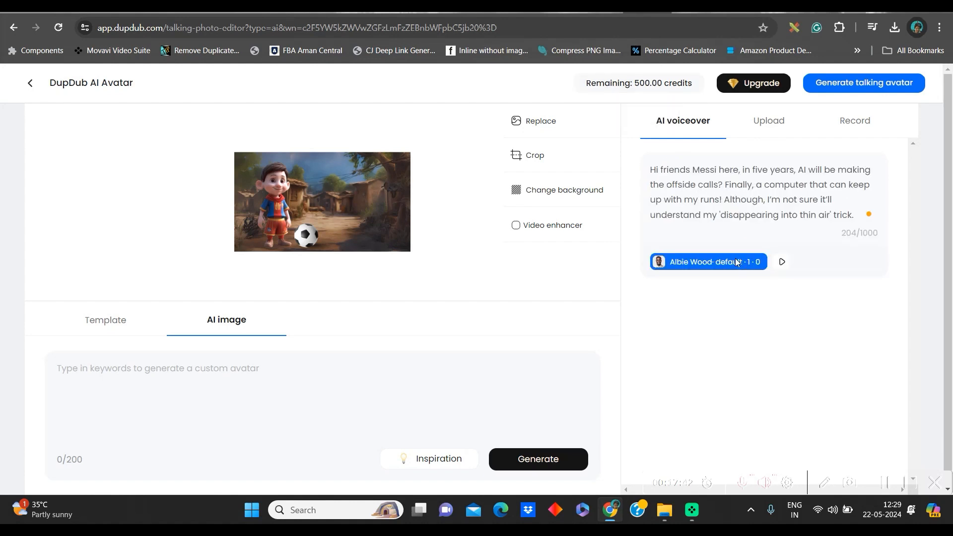
Filter the AI voiceover speakers to male and apply the Ariel Turner voice to the script
{"action": "left_click", "coordinate": [737, 263]}
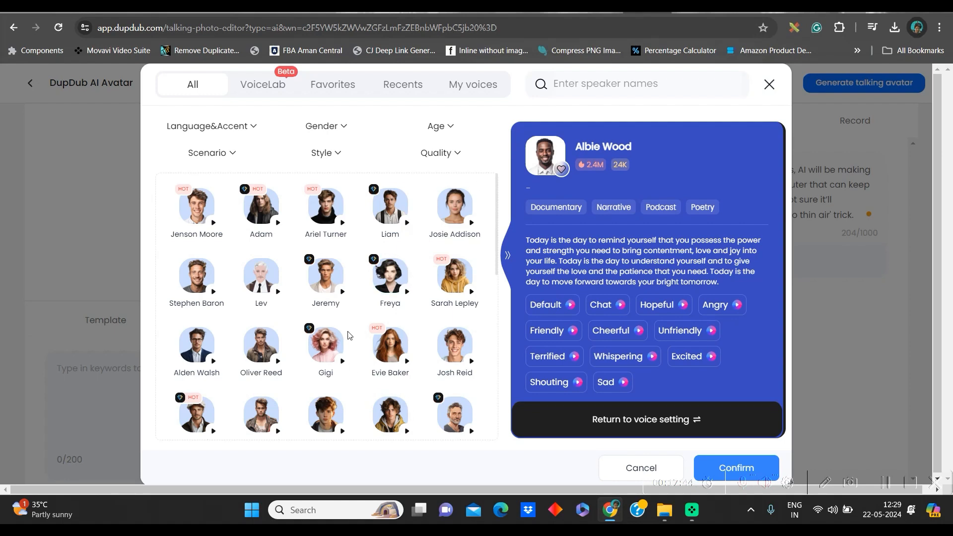
{"action": "scroll", "coordinate": [230, 251], "scroll_direction": "down", "scroll_amount": 6}
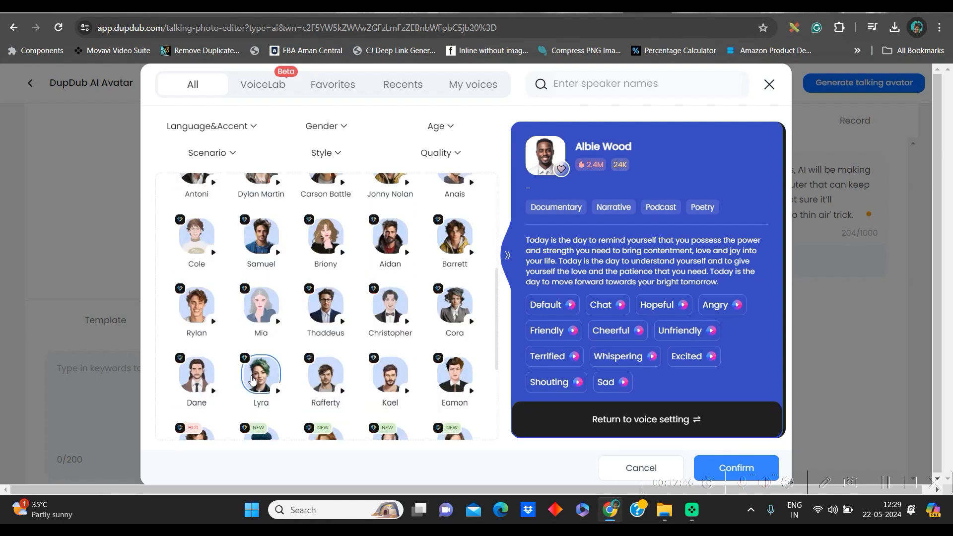
{"action": "left_click", "coordinate": [344, 128]}
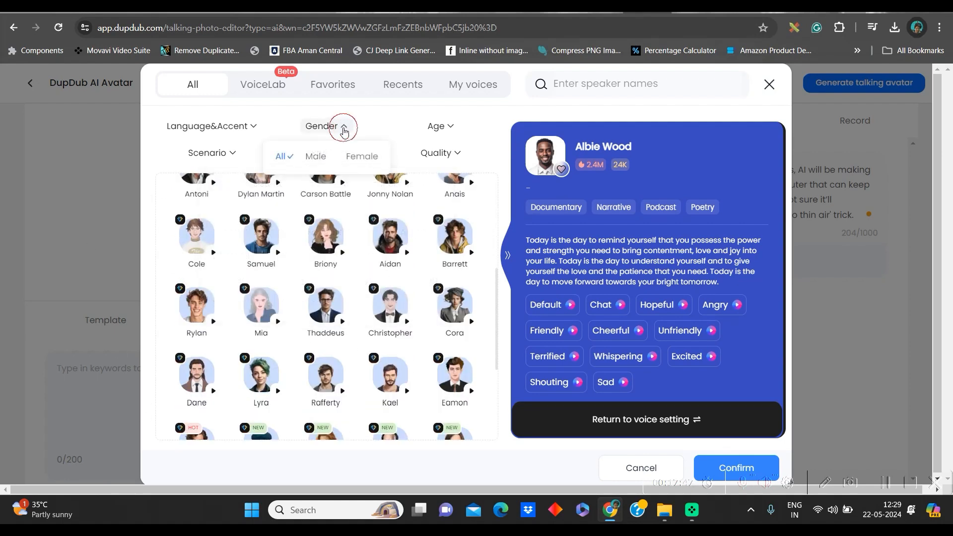
{"action": "left_click", "coordinate": [316, 157]}
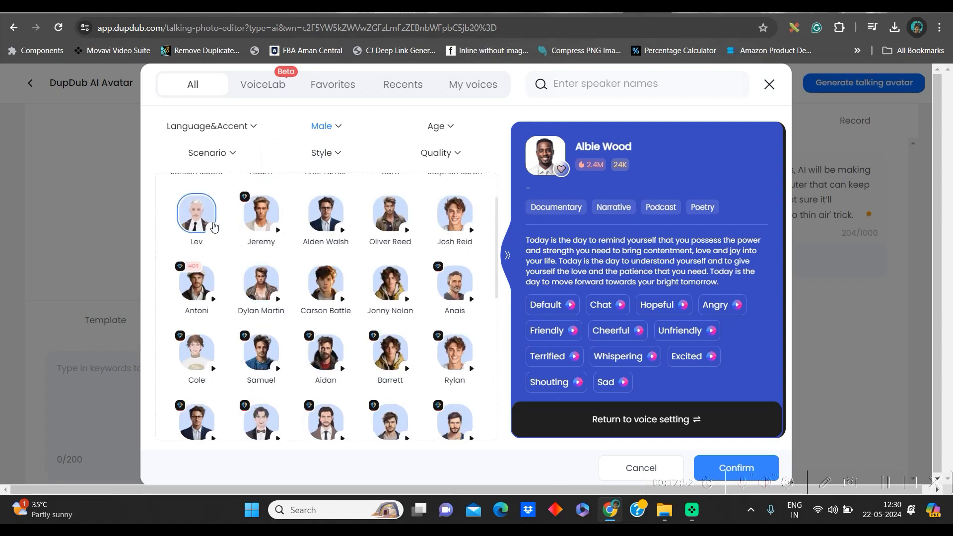
{"action": "scroll", "coordinate": [196, 211], "scroll_direction": "up", "scroll_amount": 2}
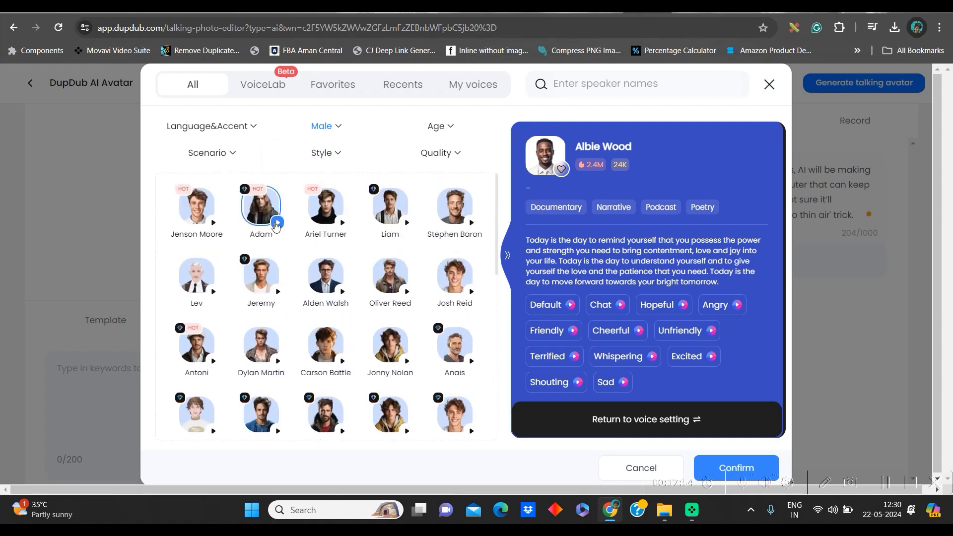
{"action": "left_click", "coordinate": [325, 206]}
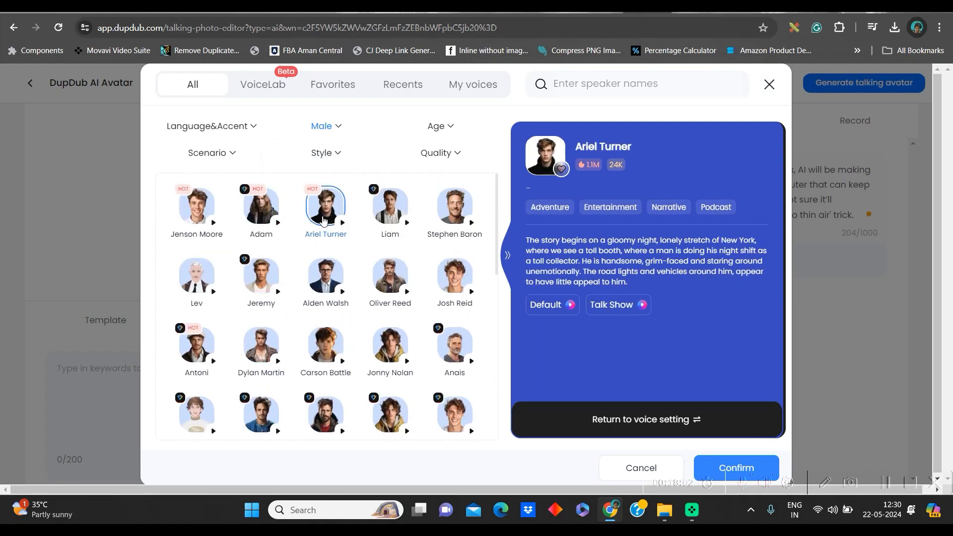
{"action": "left_click", "coordinate": [752, 469]}
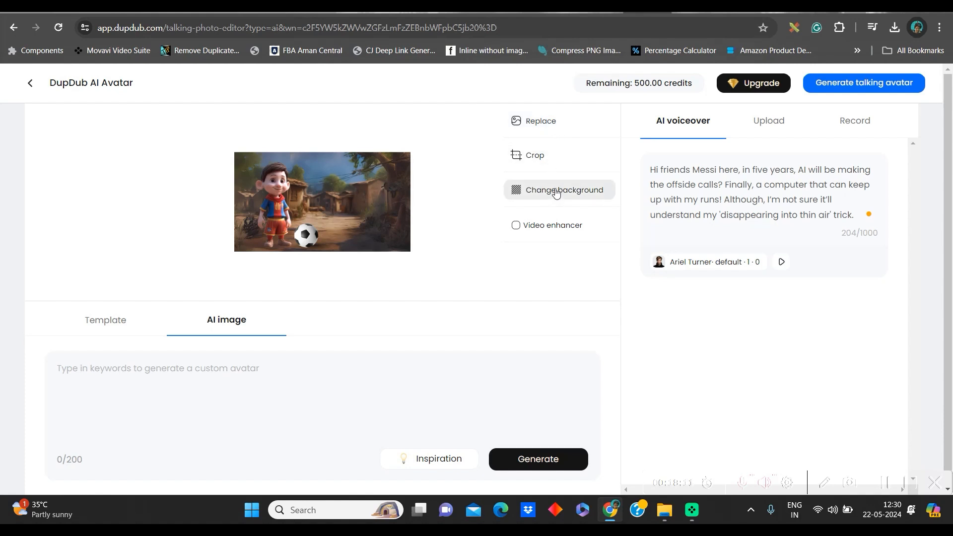
Enable the video enhancer and enter the script beginning "Hi friends Messi here, in five years" as the AI image prompt
{"action": "mouse_move", "coordinate": [554, 233]}
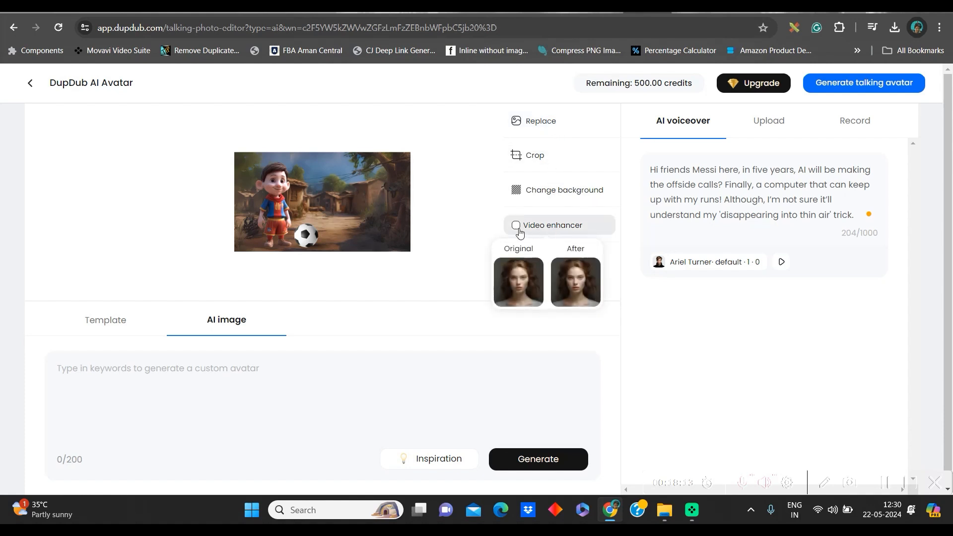
{"action": "left_click", "coordinate": [549, 229]}
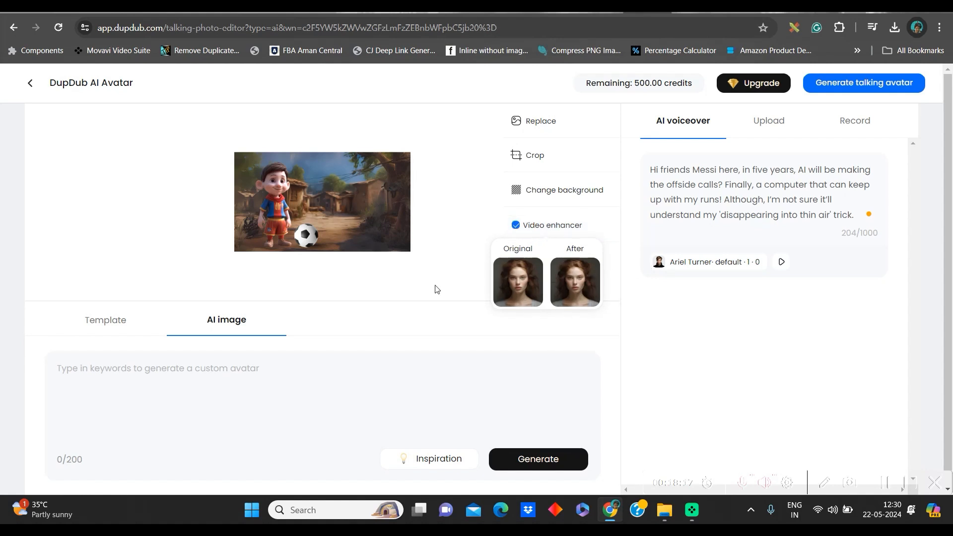
{"action": "type", "text": "Hi friends Messi here, in five years, AI will be making the offside calls? Finally, a computer that can keep up with my runs! Although, I’m not sure it’ll understand my 'disappearing into thin air' tr"}
{"action": "left_click", "coordinate": [768, 107]}
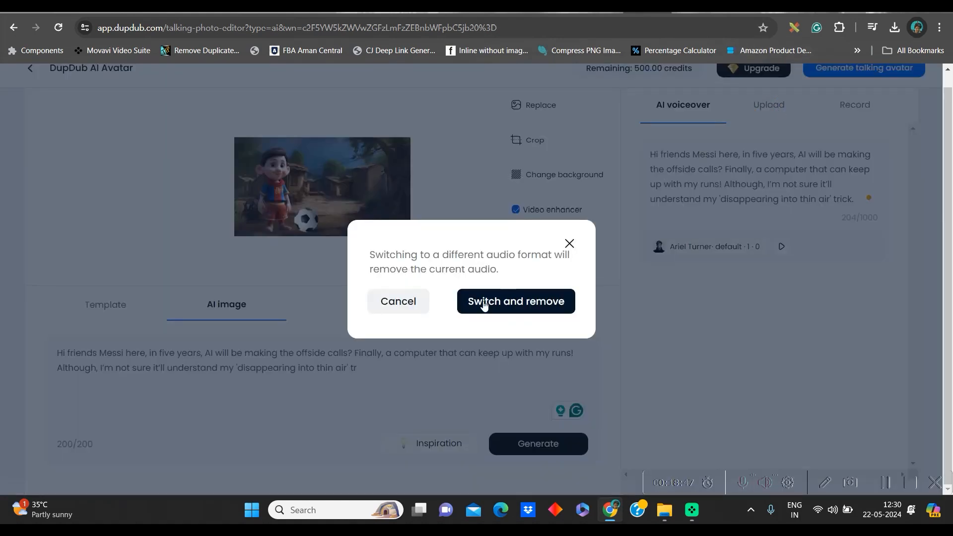
{"action": "left_click", "coordinate": [575, 245]}
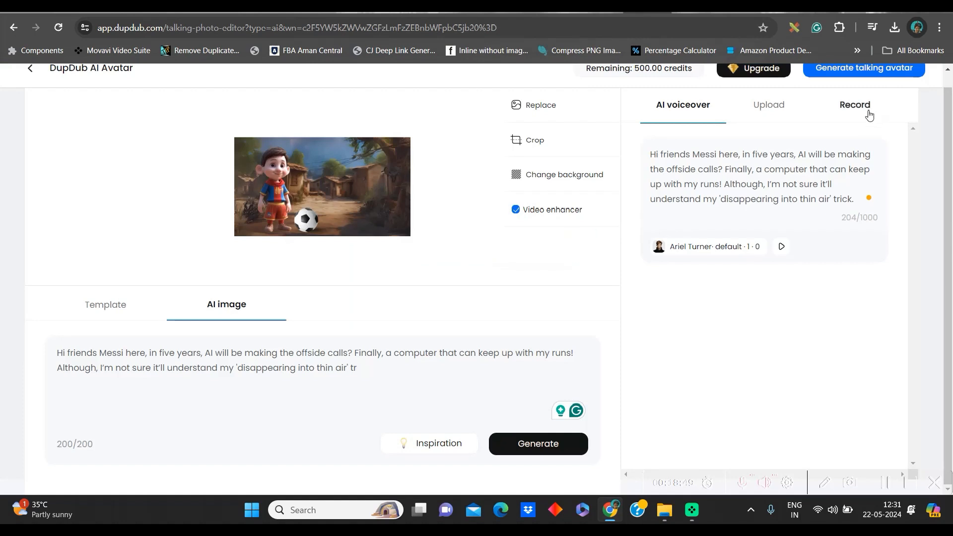
{"action": "left_click", "coordinate": [854, 107]}
{"action": "left_click", "coordinate": [570, 244]}
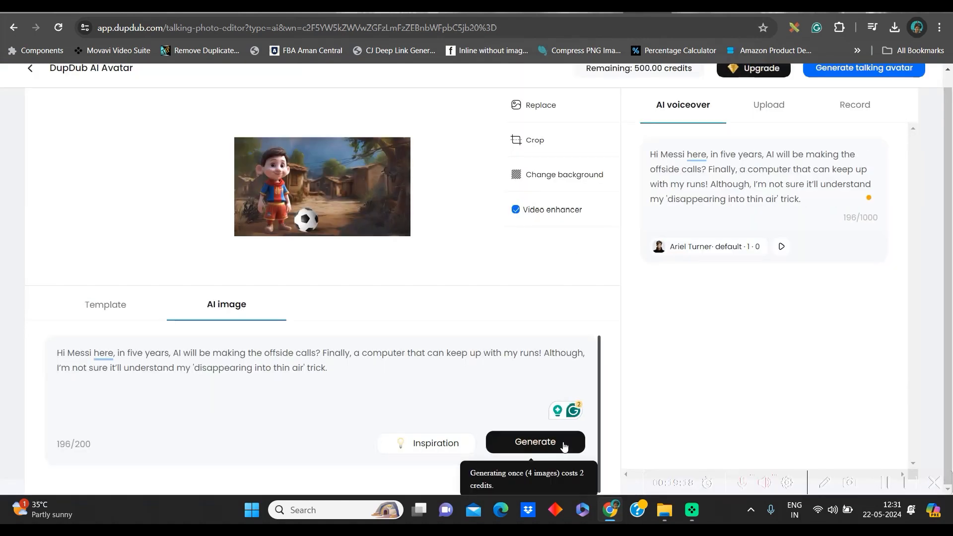
Generate the talking avatar and download the finished 0:11 video of the boy with the football
{"action": "scroll", "coordinate": [546, 447], "scroll_direction": "up", "scroll_amount": 1}
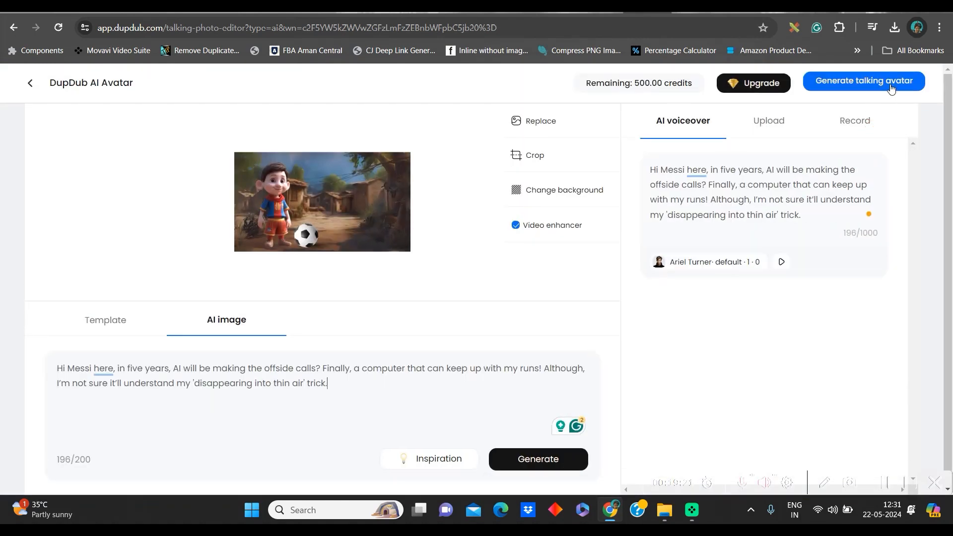
{"action": "left_click", "coordinate": [890, 86]}
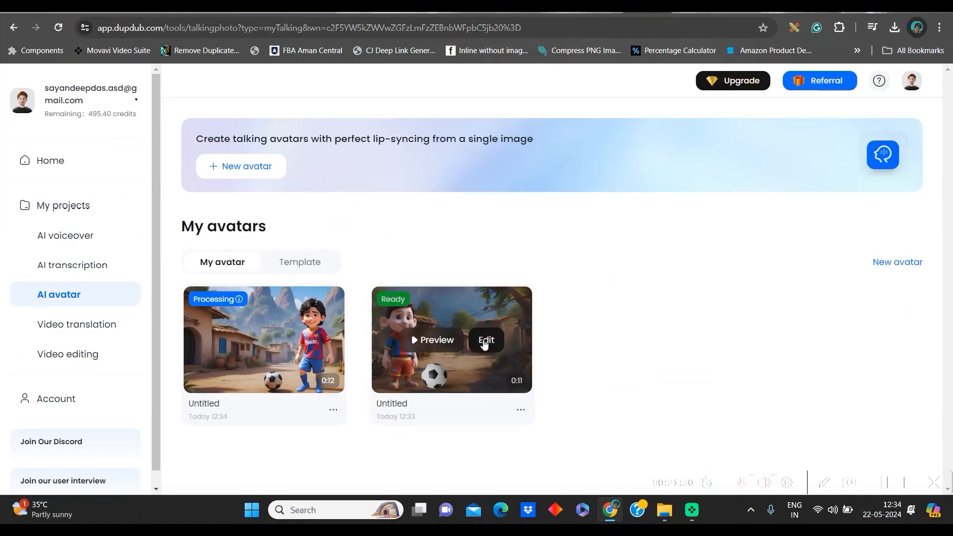
{"action": "left_click", "coordinate": [516, 413]}
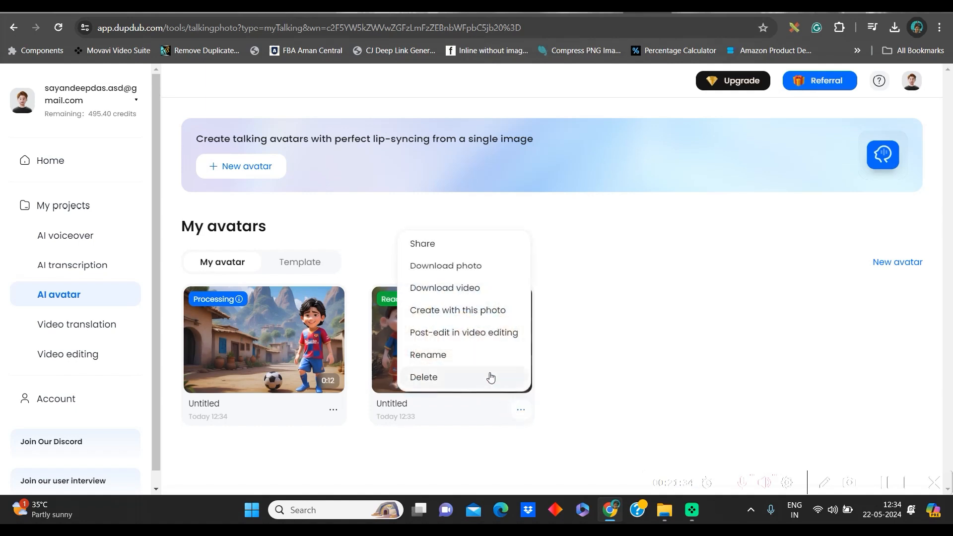
{"action": "left_click", "coordinate": [462, 289]}
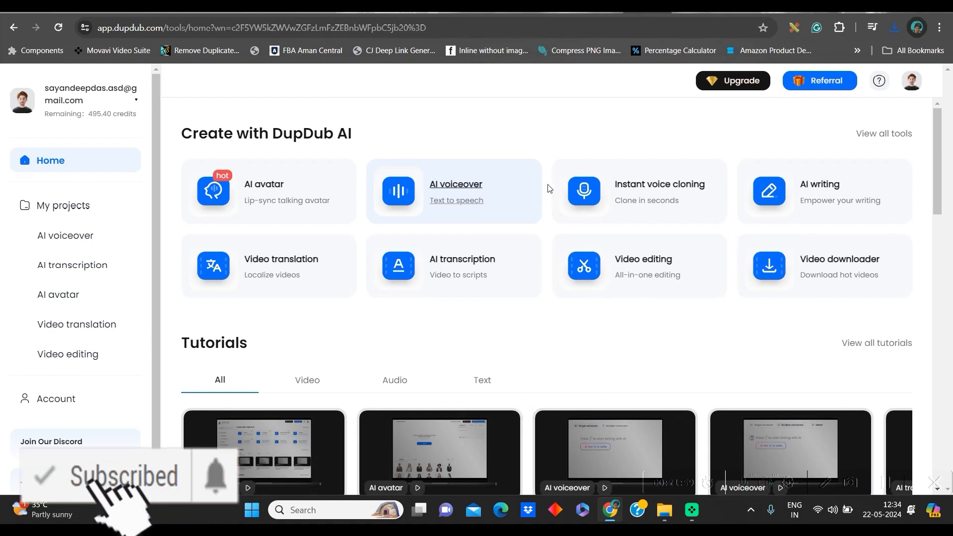
Open Instant voice cloning and look at the language choices for adding a voice
{"action": "left_click", "coordinate": [646, 188]}
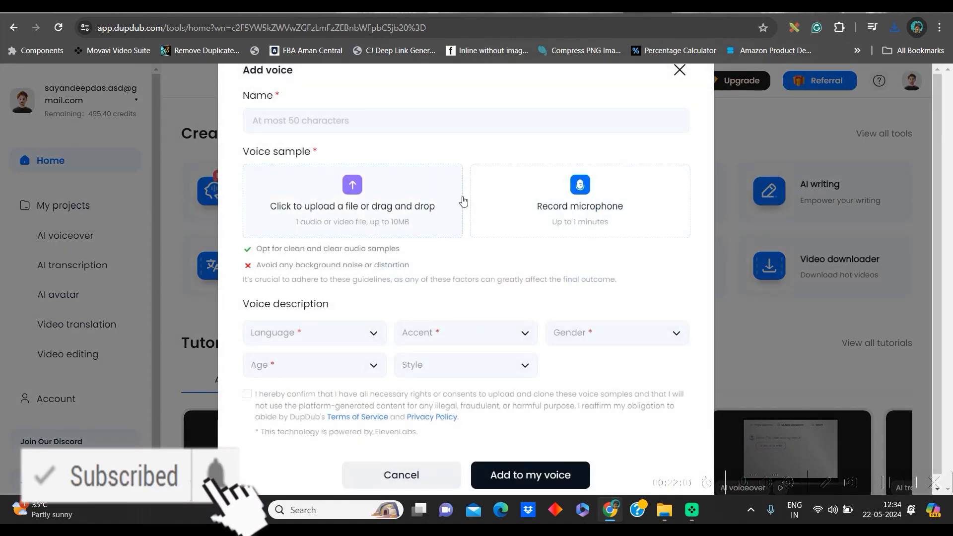
{"action": "left_click", "coordinate": [336, 334]}
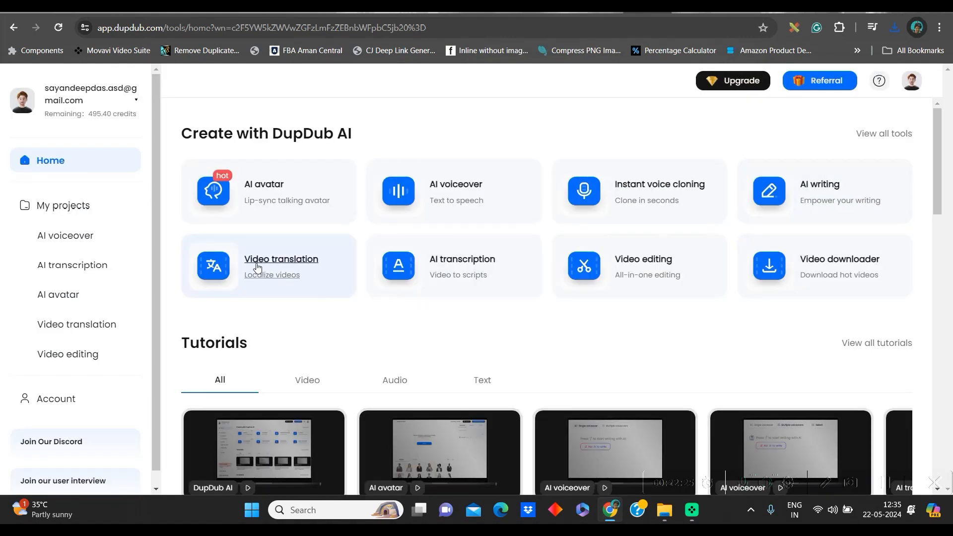
Start a new video translation project and upload Untitled.mp4 as its source video
{"action": "left_click", "coordinate": [277, 263]}
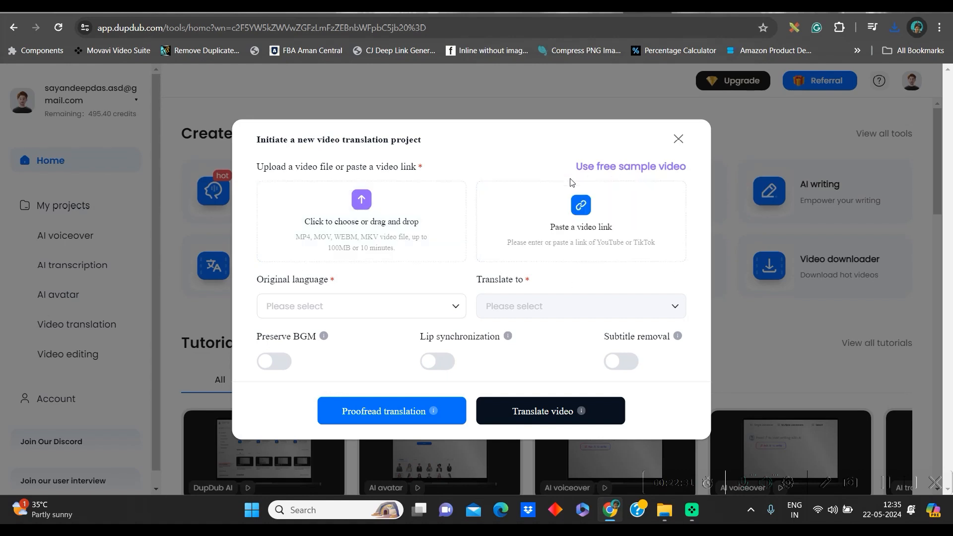
{"action": "left_click", "coordinate": [351, 225]}
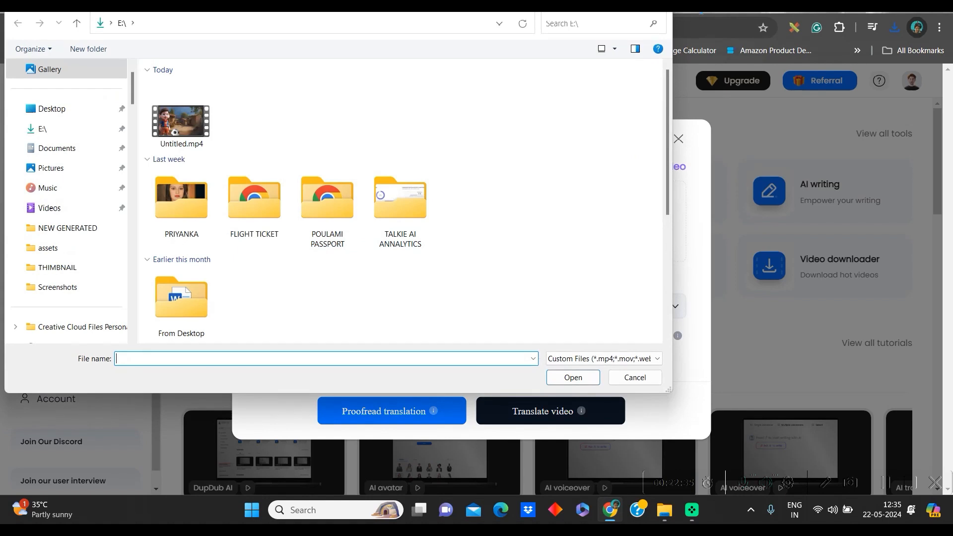
{"action": "key", "text": "Escape"}
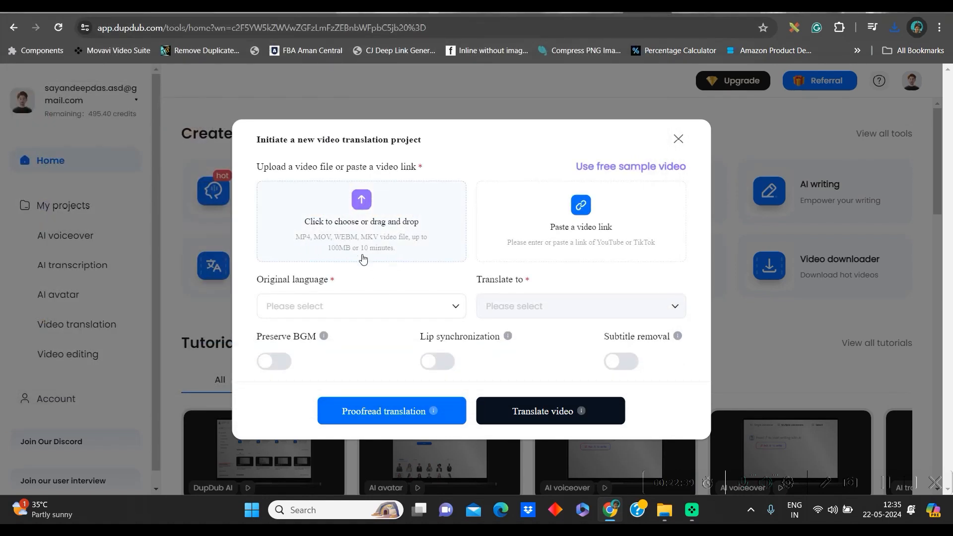
{"action": "left_click", "coordinate": [360, 212]}
{"action": "left_click", "coordinate": [175, 125]}
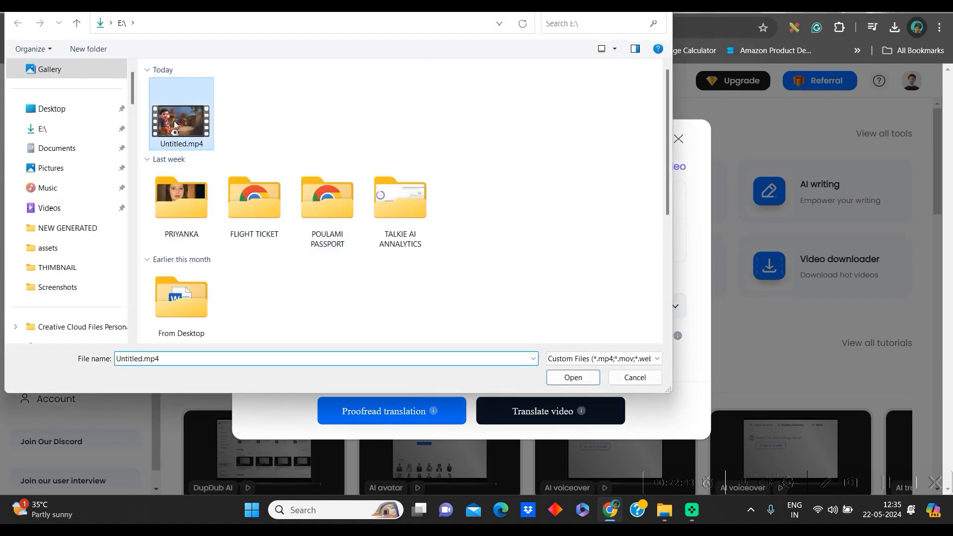
{"action": "left_click", "coordinate": [574, 378]}
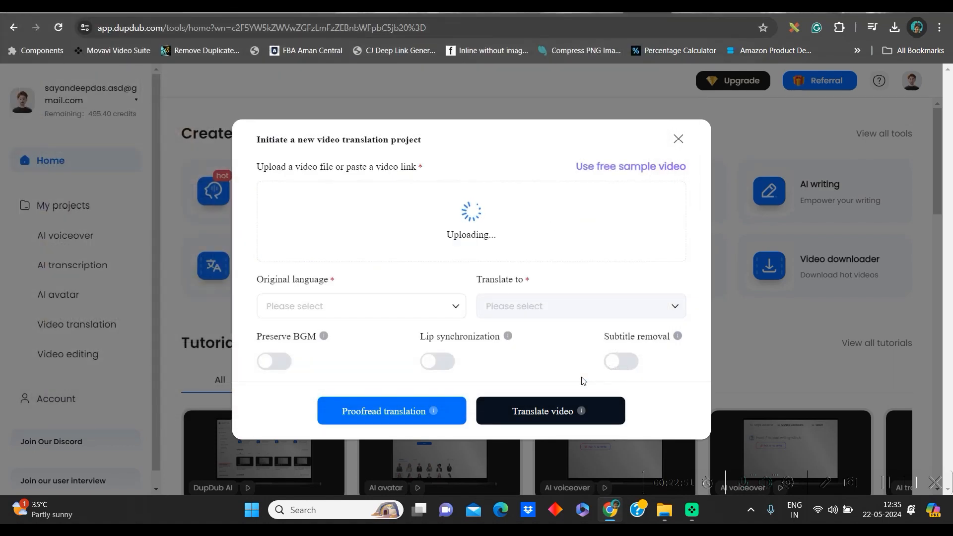
Translate the uploaded video from English to Hindi with lip synchronization and subtitle removal turned on
{"action": "left_click", "coordinate": [455, 308]}
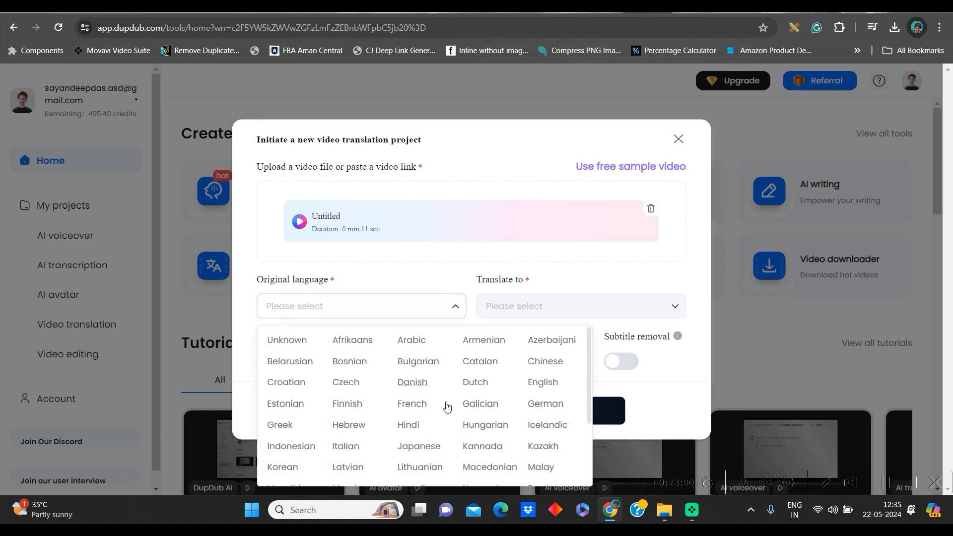
{"action": "left_click", "coordinate": [546, 388]}
{"action": "left_click", "coordinate": [571, 312]}
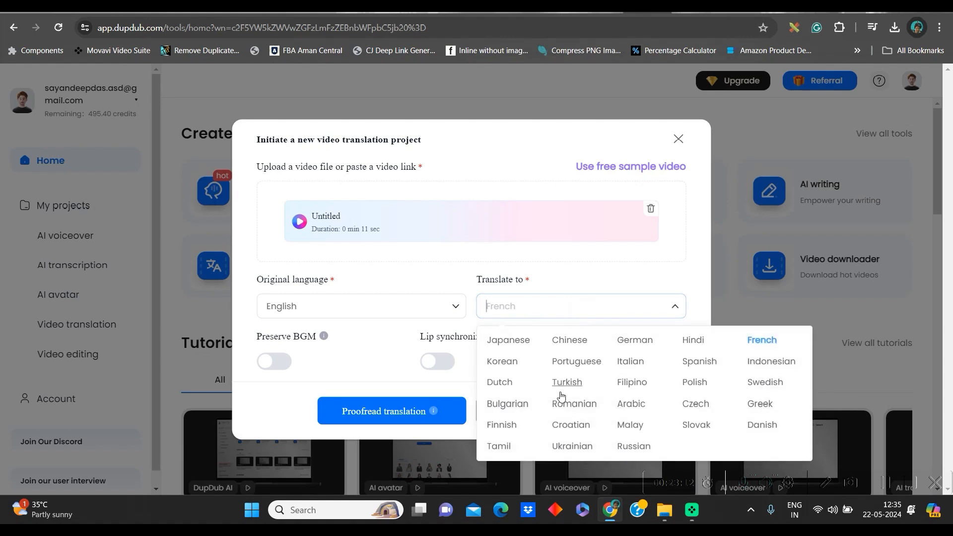
{"action": "left_click", "coordinate": [693, 341]}
{"action": "left_click", "coordinate": [435, 359]}
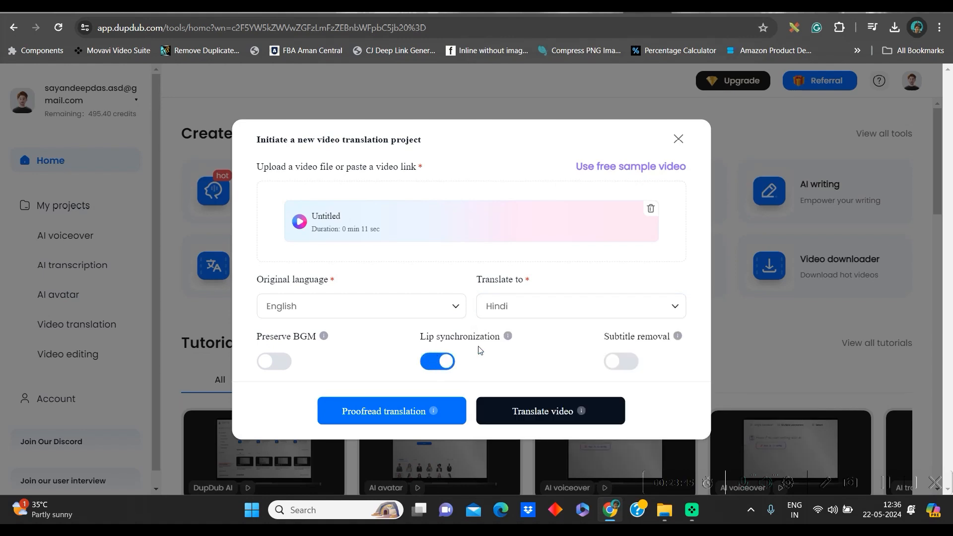
{"action": "left_click", "coordinate": [629, 366]}
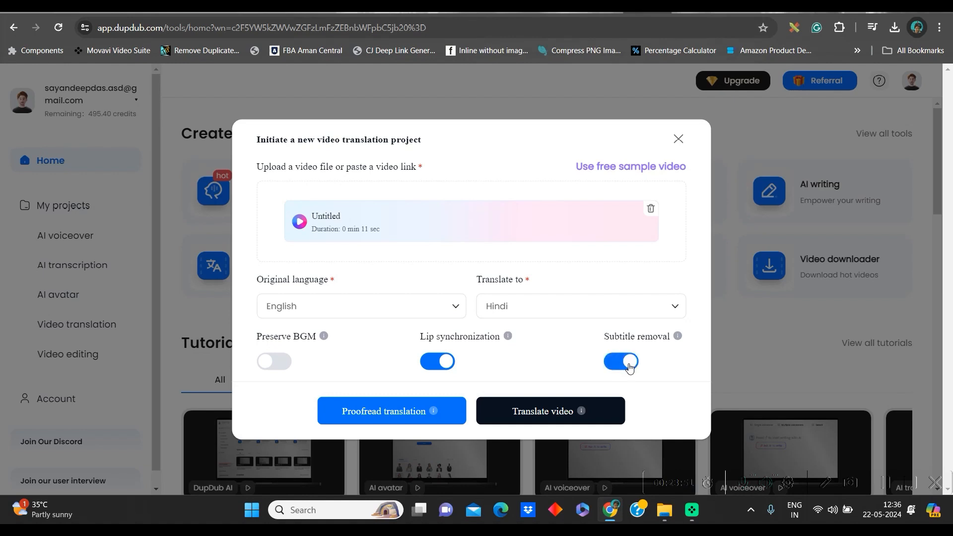
{"action": "left_click", "coordinate": [548, 418]}
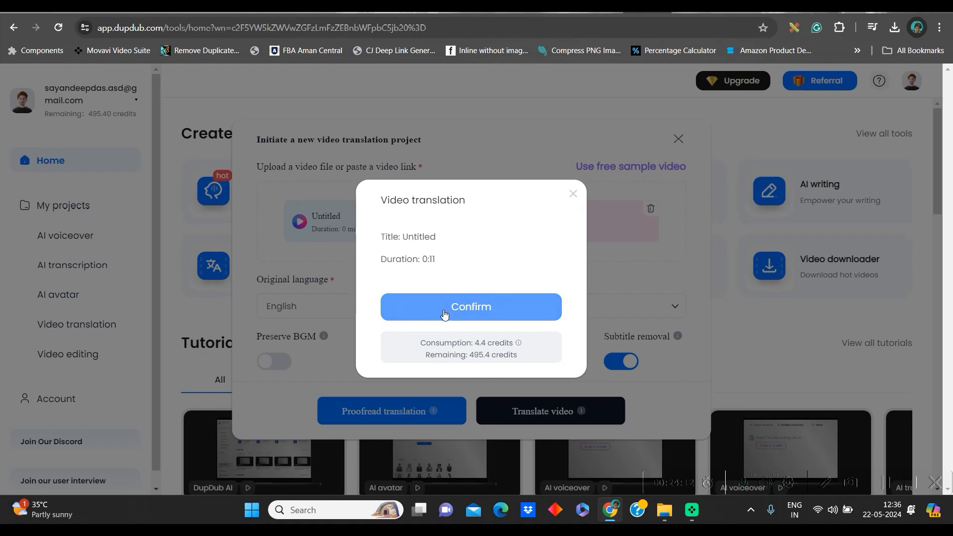
{"action": "left_click", "coordinate": [472, 308]}
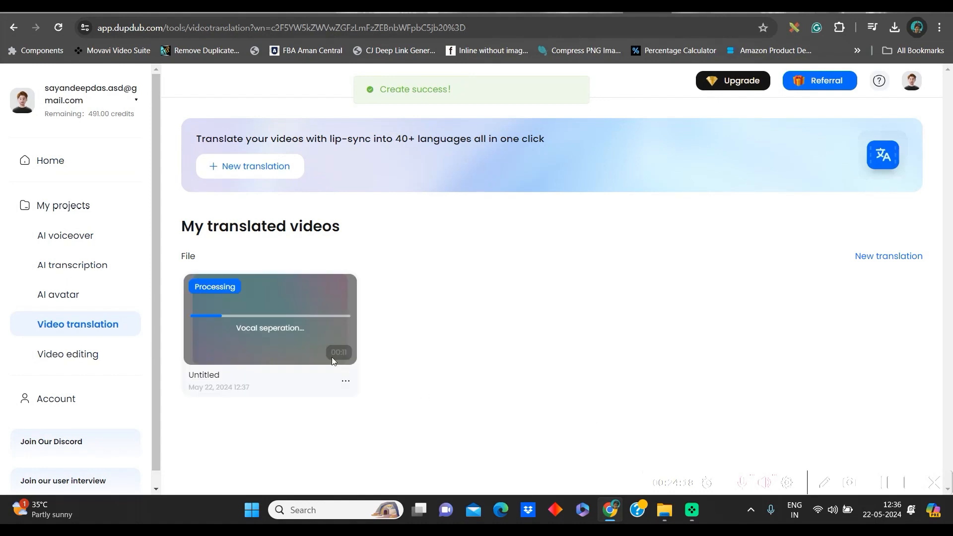
Return to the AI avatar projects and download the 0:12 video of the footballer in front of the mountains
{"action": "left_click", "coordinate": [58, 304]}
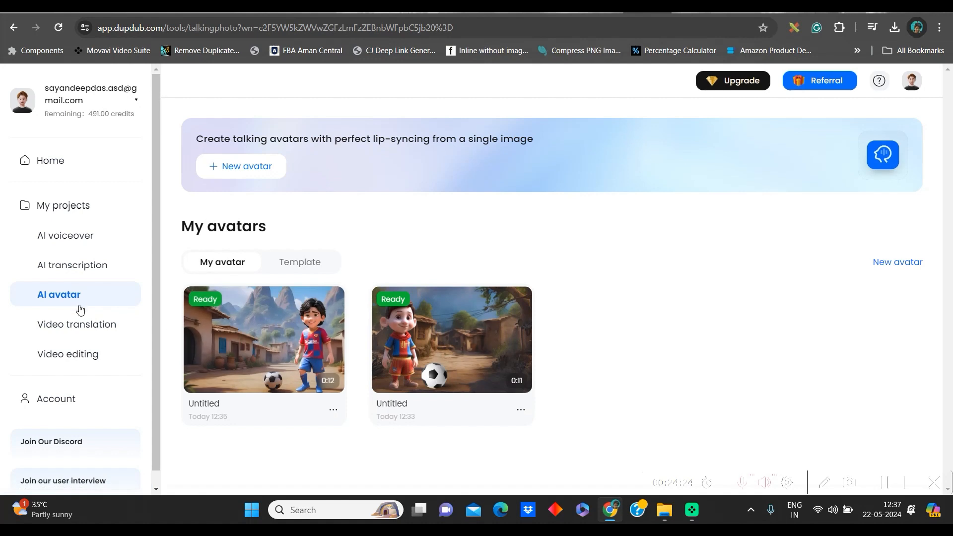
{"action": "mouse_move", "coordinate": [240, 339]}
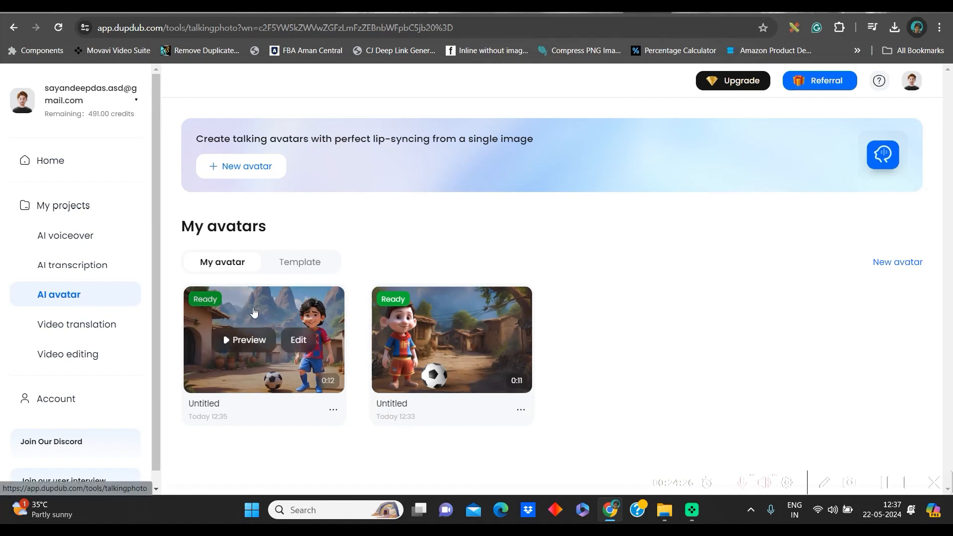
{"action": "left_click", "coordinate": [333, 411]}
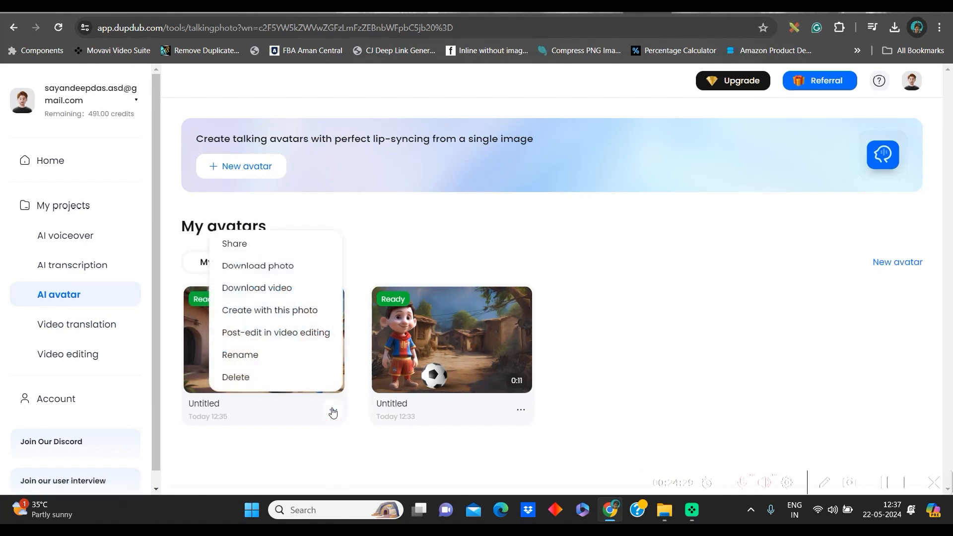
{"action": "left_click", "coordinate": [270, 290]}
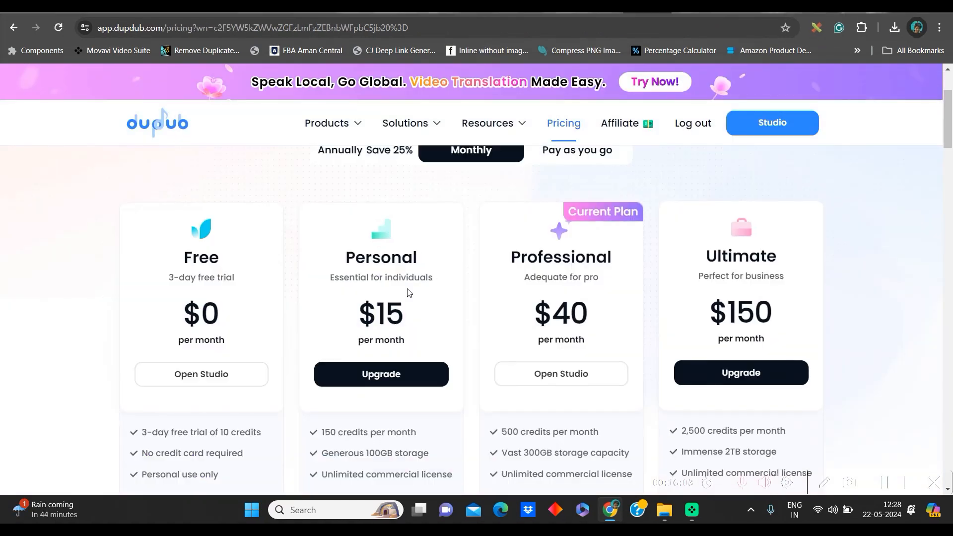
Review the prices, monthly credits and AI avatar limits of DupDub's monthly plans
{"action": "scroll", "coordinate": [441, 227], "scroll_direction": "up", "scroll_amount": 3}
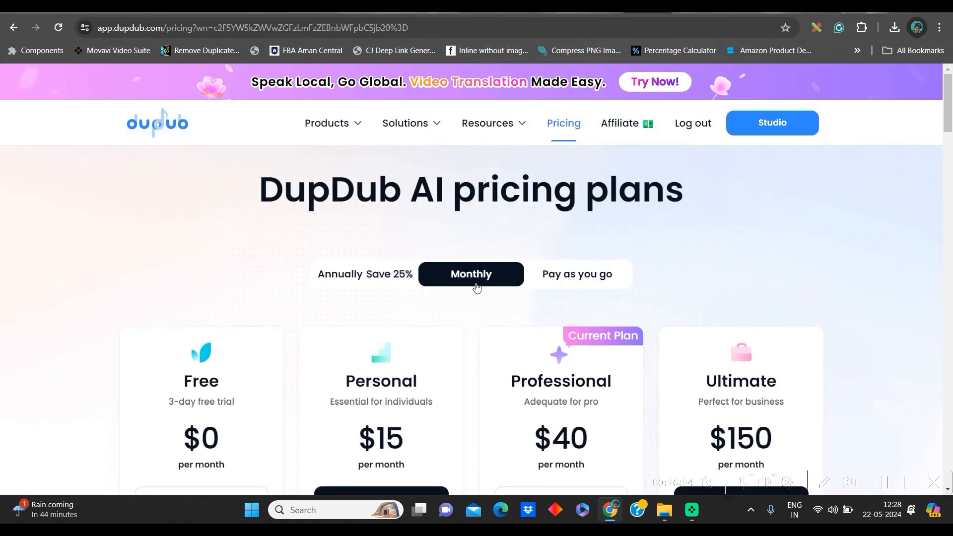
{"action": "scroll", "coordinate": [427, 358], "scroll_direction": "down", "scroll_amount": 2}
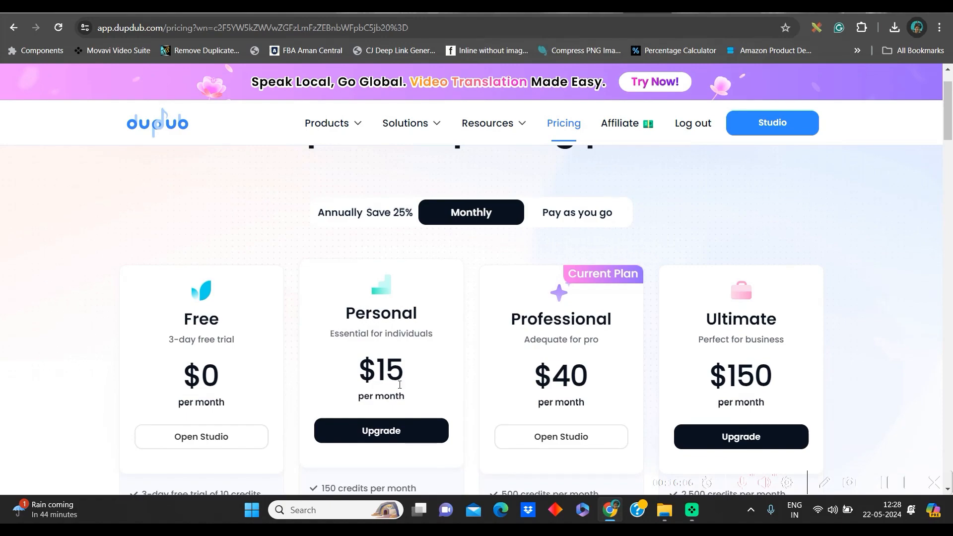
{"action": "scroll", "coordinate": [405, 382], "scroll_direction": "down", "scroll_amount": 3}
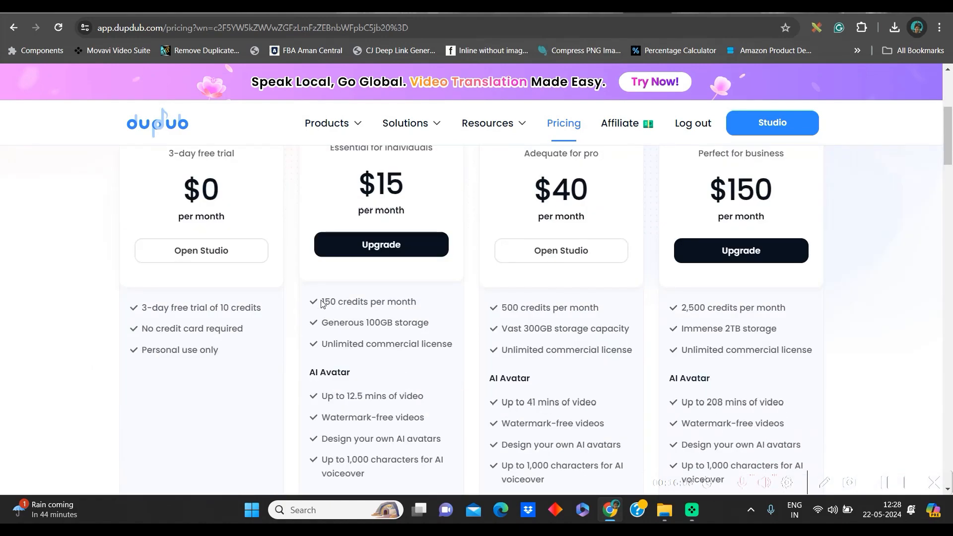